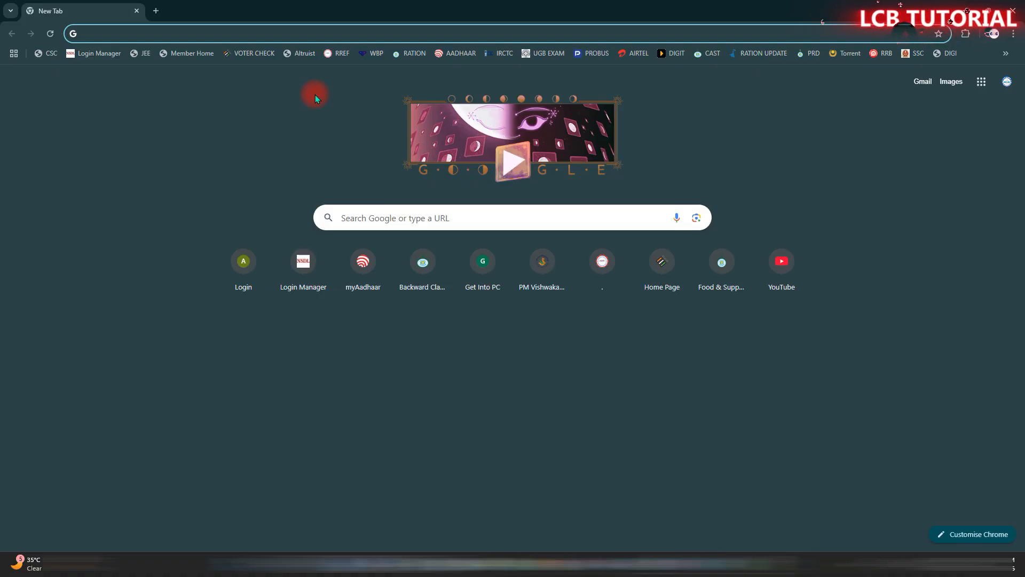
# Search Google for wbsedcl to find the official WBSEDCL website.
pyautogui.click(358, 217)
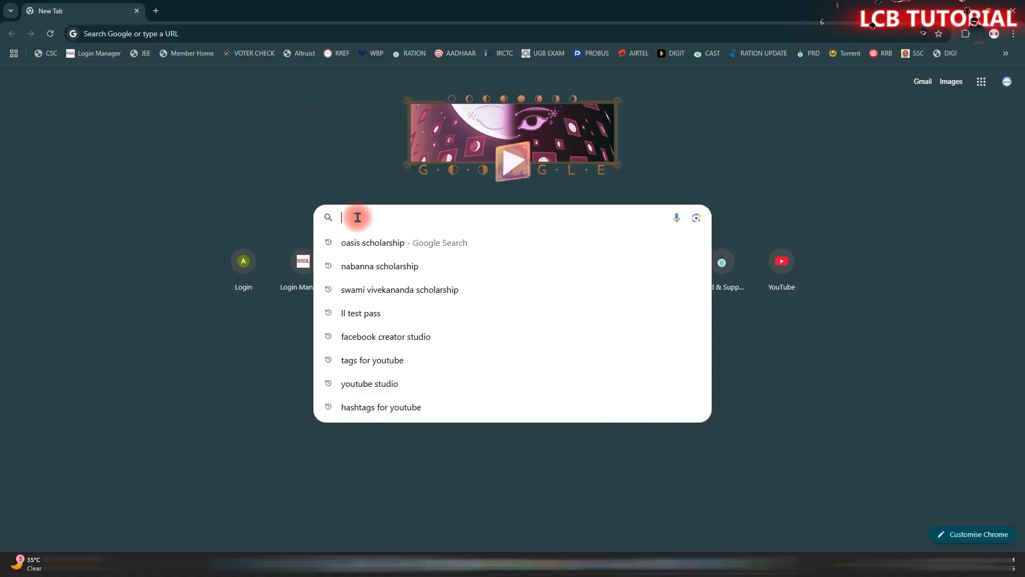
pyautogui.write('wbs')
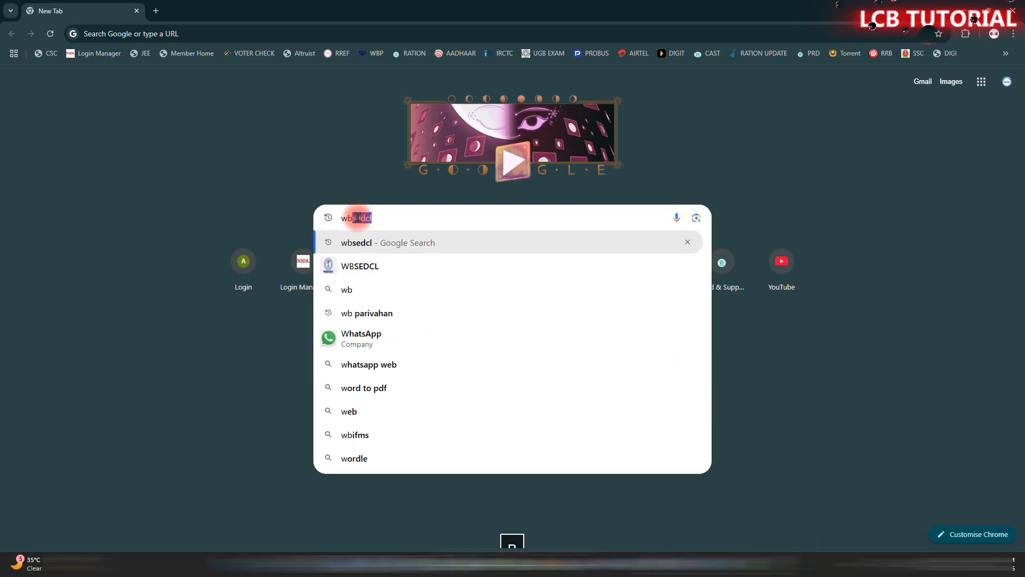
pyautogui.write('edc')
pyautogui.press('Return')
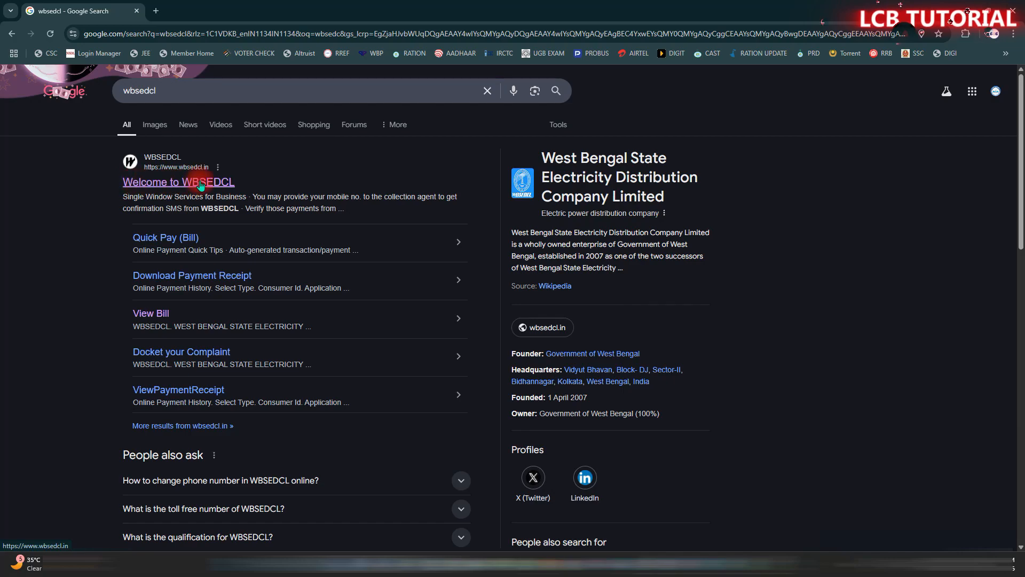
# Open the 'Welcome to WBSEDCL' result and go to the Consumer Login page.
pyautogui.click(164, 184)
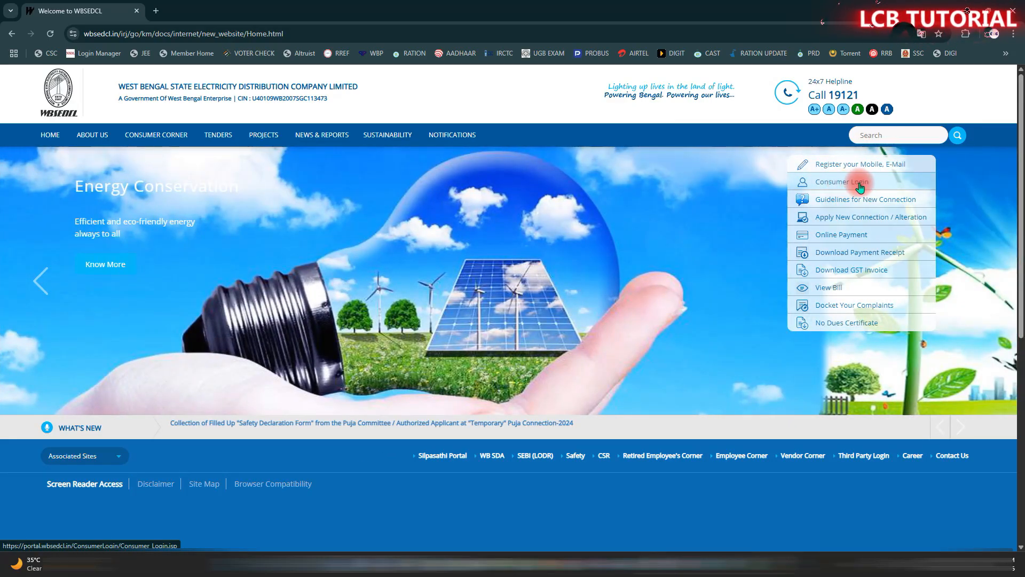
pyautogui.click(828, 185)
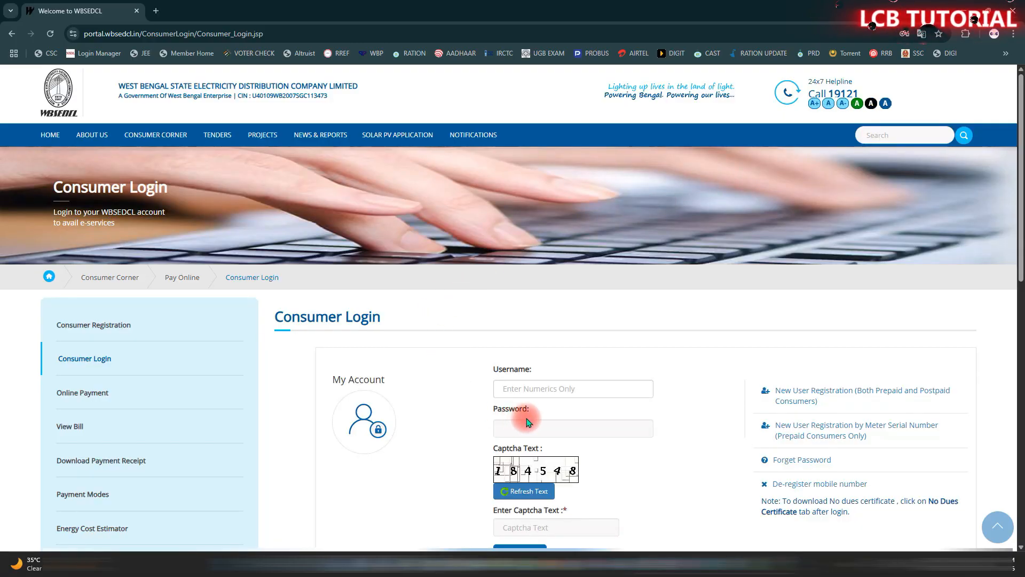
pyautogui.scroll(-3, 556, 420)
pyautogui.scroll(-1, 556, 421)
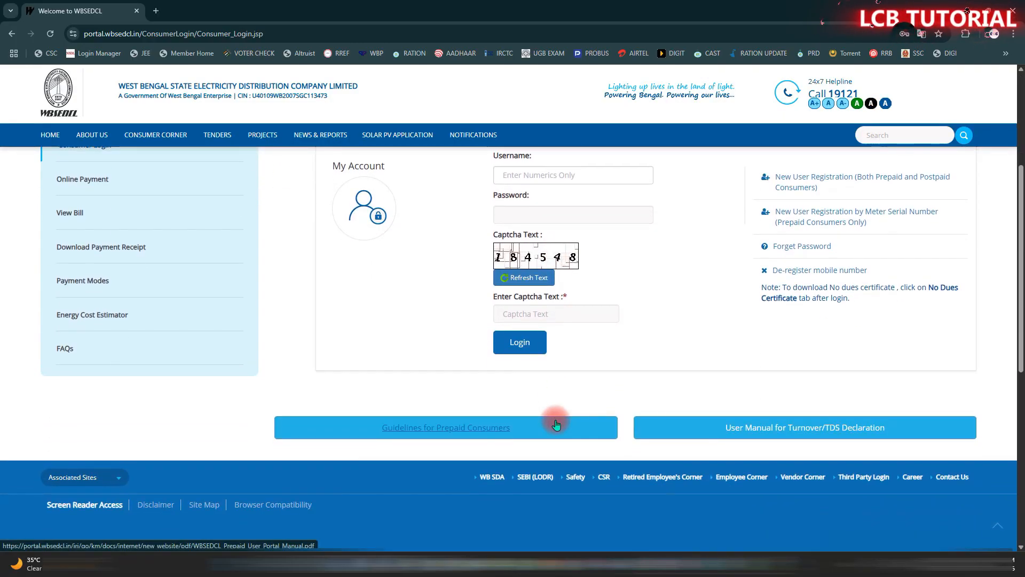
pyautogui.scroll(3, 554, 418)
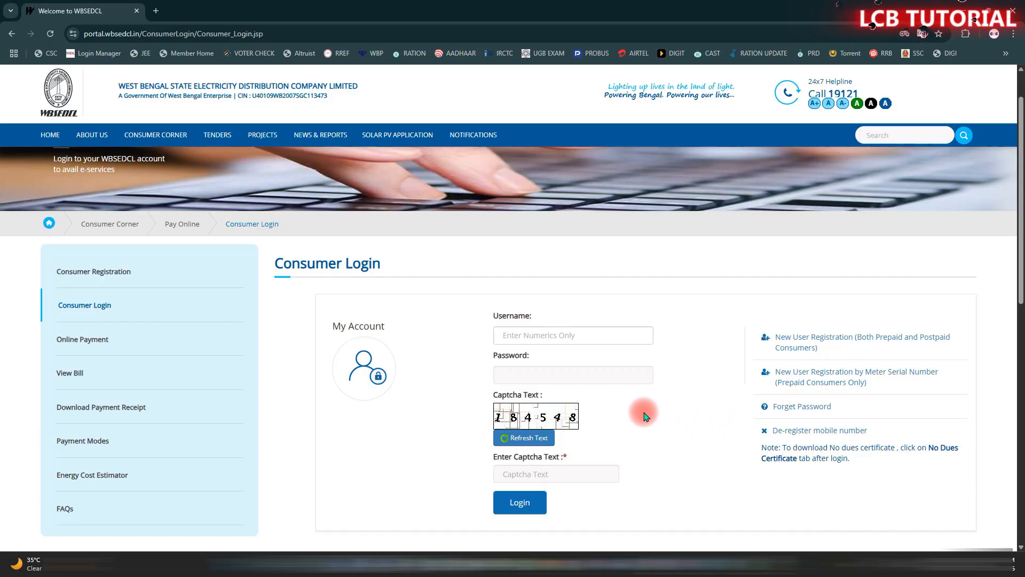
# Start New User Registration, submitting the consumer ID and moving to the installation number field.
pyautogui.click(797, 337)
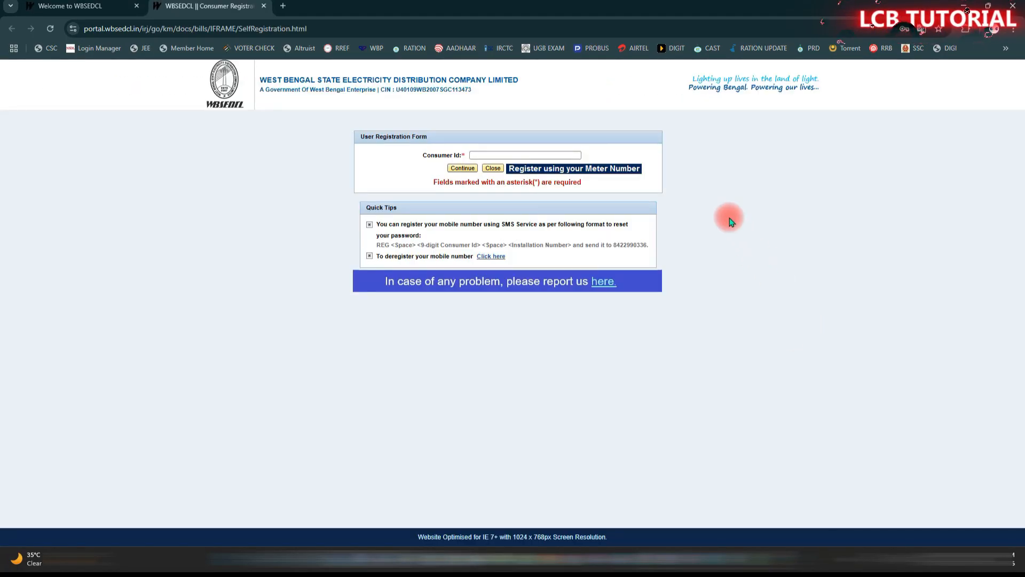
pyautogui.click(503, 154)
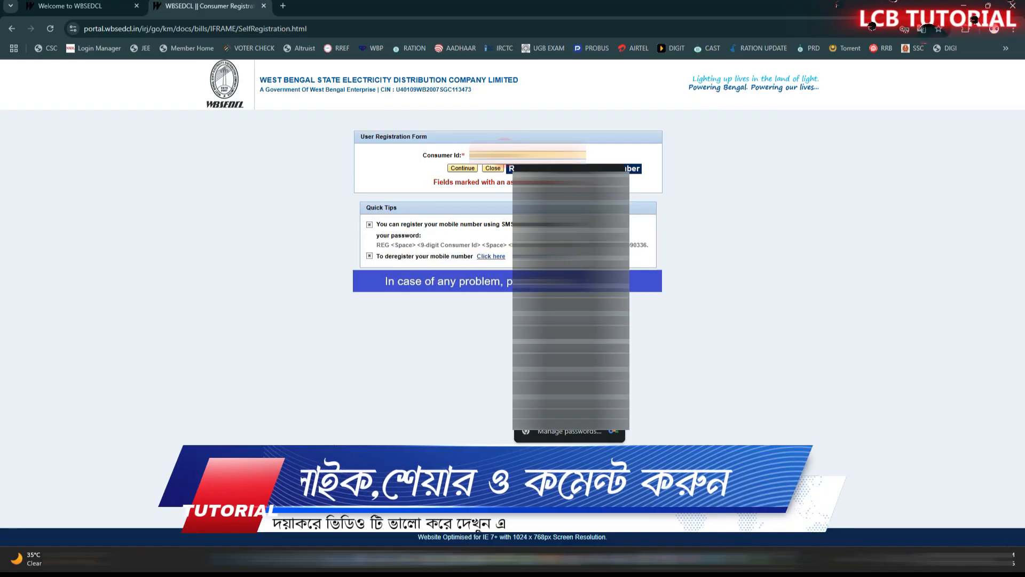
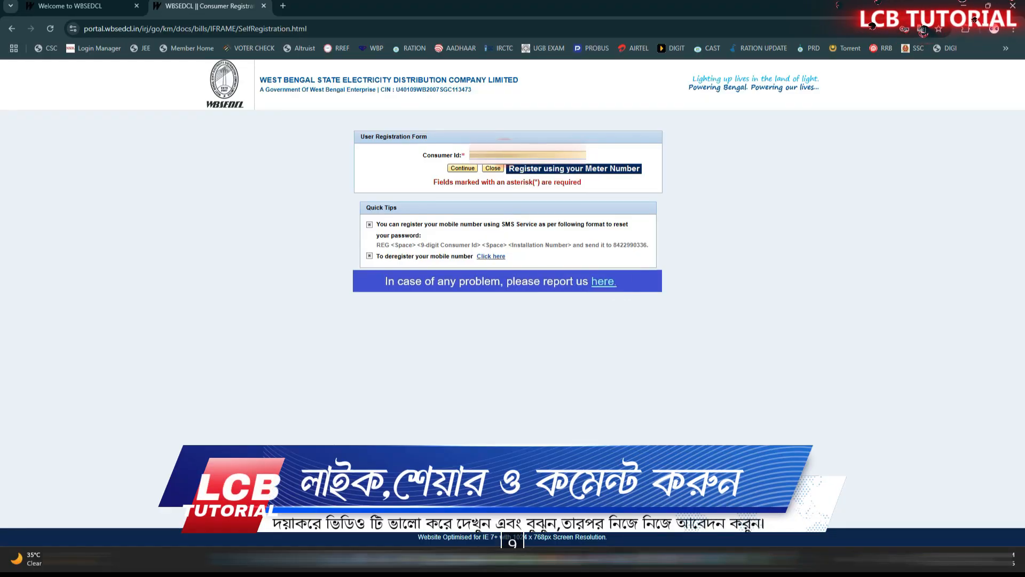
pyautogui.click(462, 167)
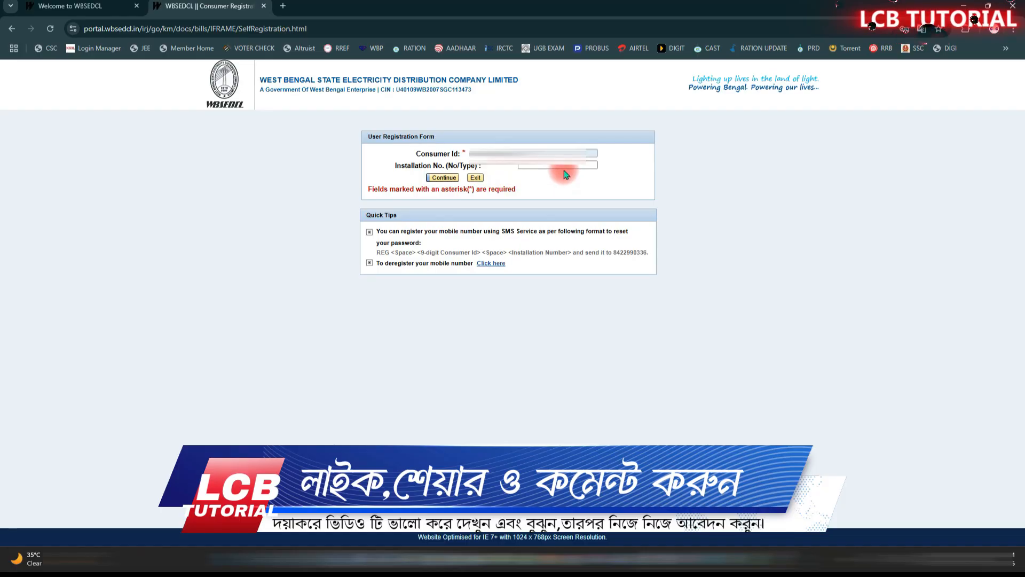
pyautogui.click(543, 167)
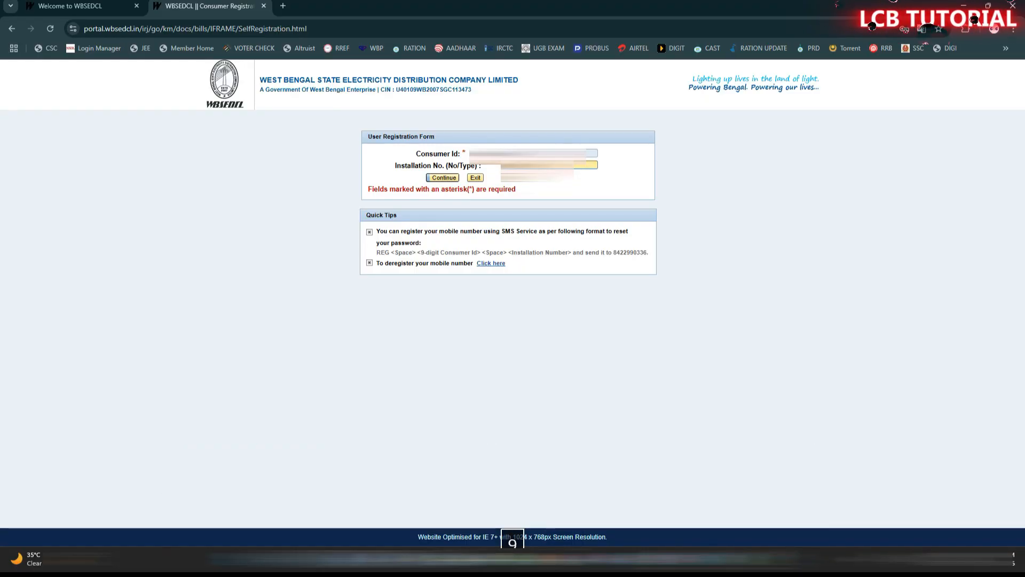
# Continue with the consumer ID and installation number, and skip email registration.
pyautogui.click(443, 180)
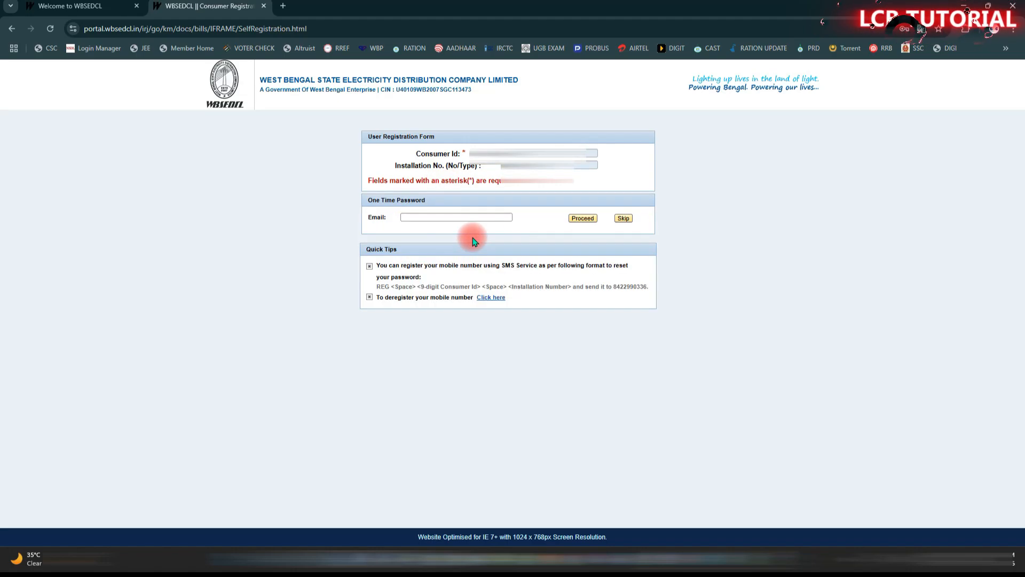
pyautogui.click(623, 218)
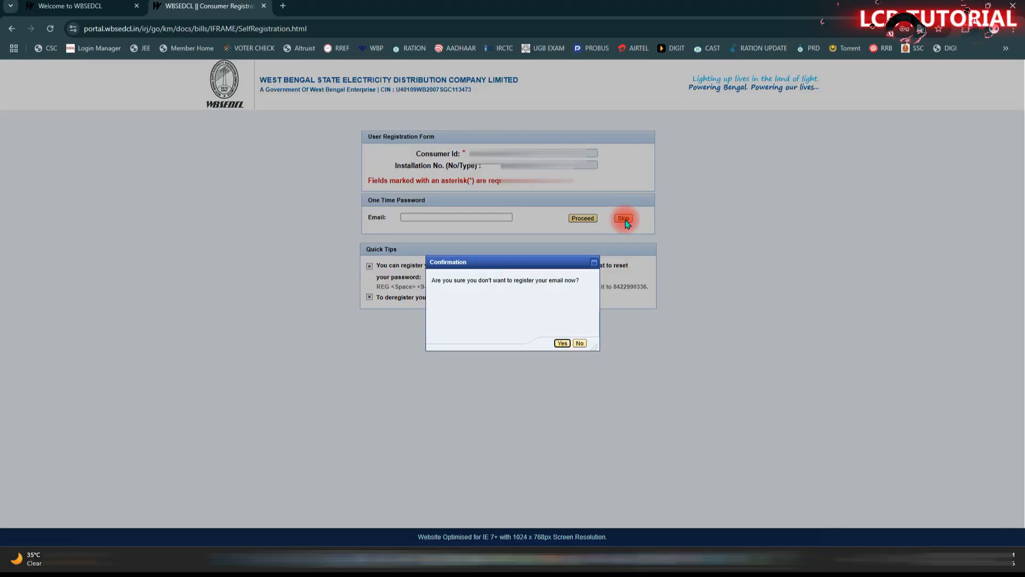
pyautogui.click(563, 343)
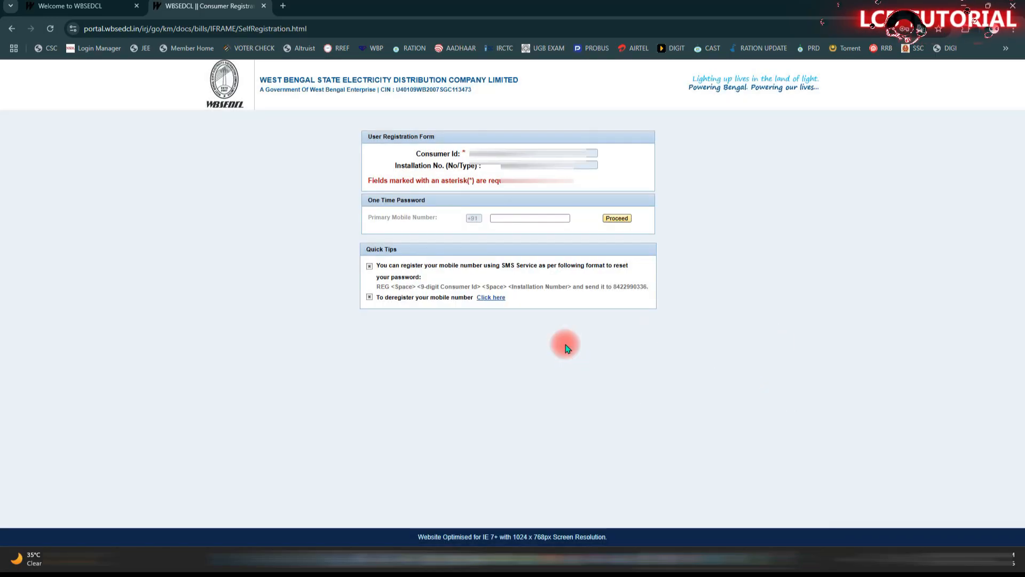
# Enter the primary mobile number and proceed to request the OTP.
pyautogui.click(542, 217)
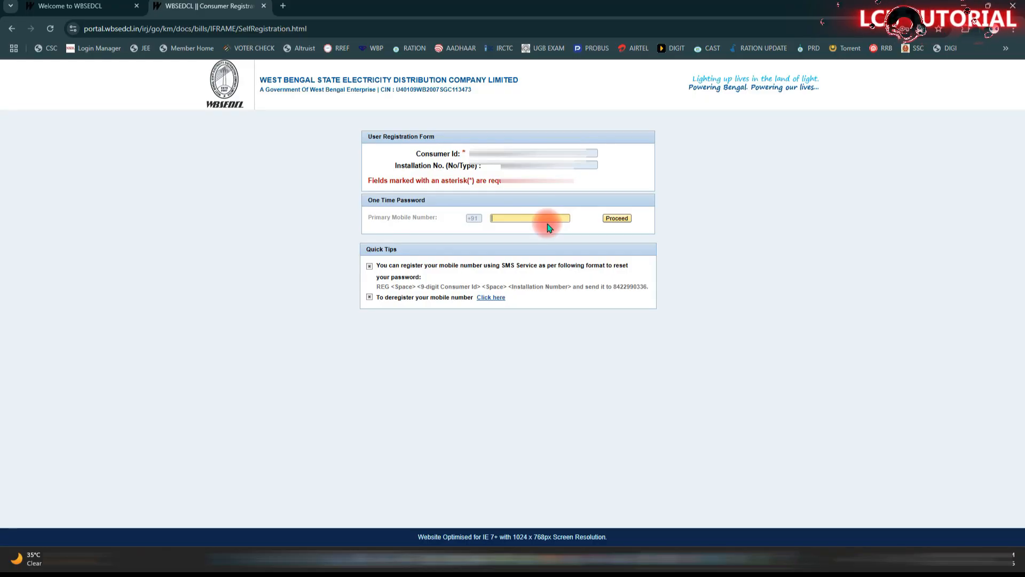
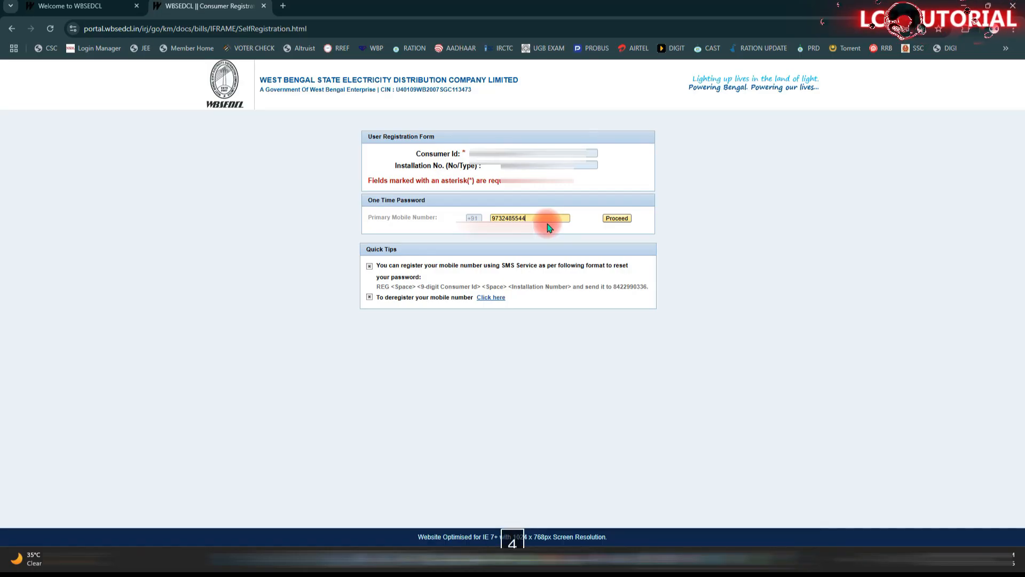
pyautogui.click(618, 220)
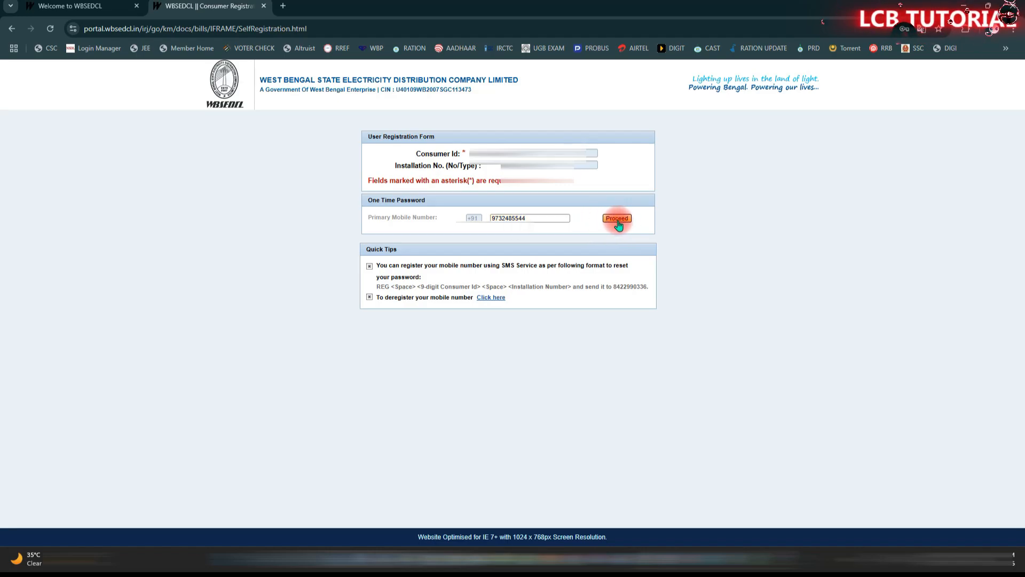
# Verify the mobile number with the received OTP and skip the alternative mobile number.
pyautogui.click(489, 241)
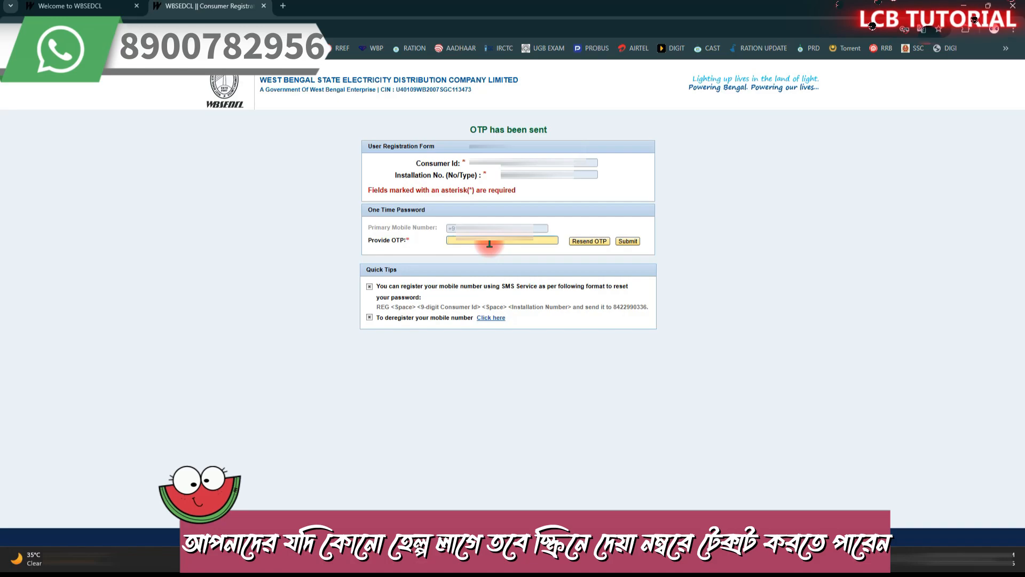
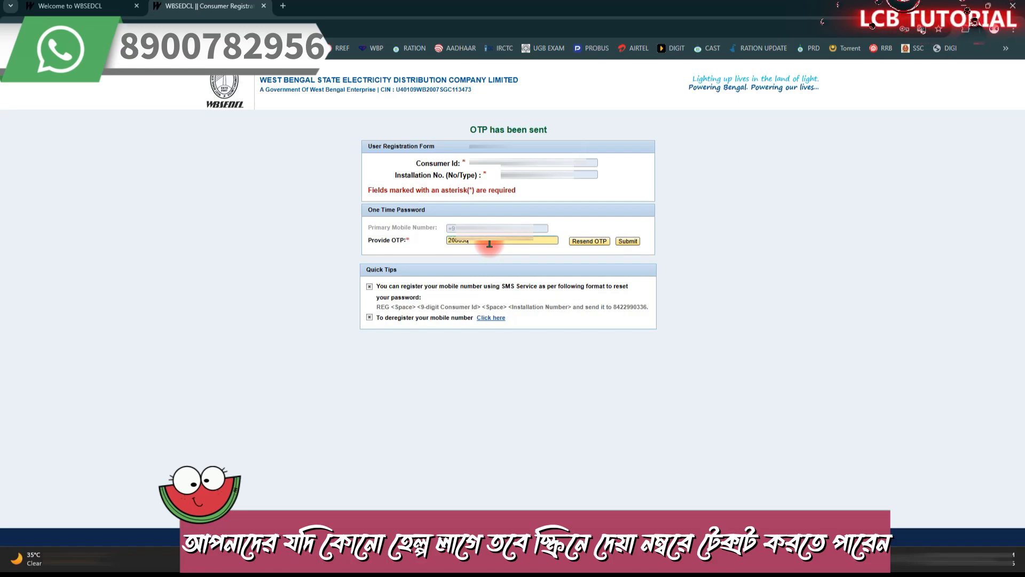
pyautogui.click(628, 240)
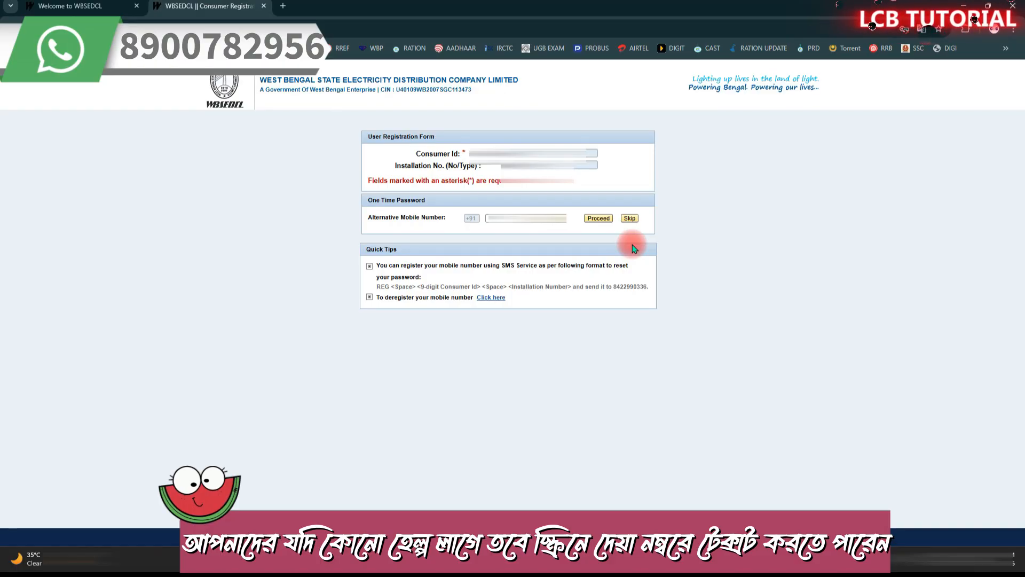
pyautogui.click(629, 220)
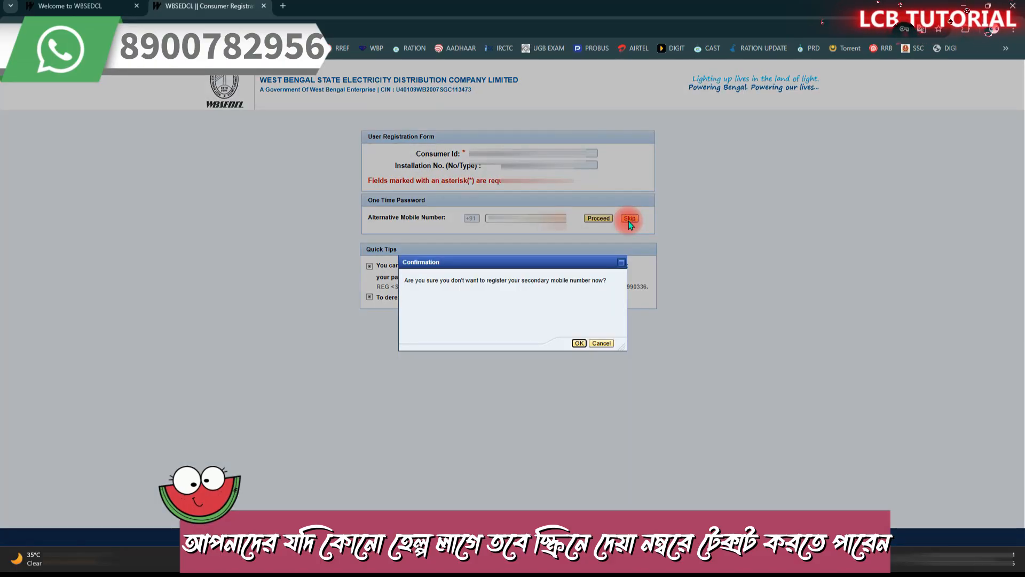
pyautogui.click(579, 343)
# Enter and confirm the new account password, then submit the registration form.
pyautogui.click(472, 235)
pyautogui.moveTo(466, 236)
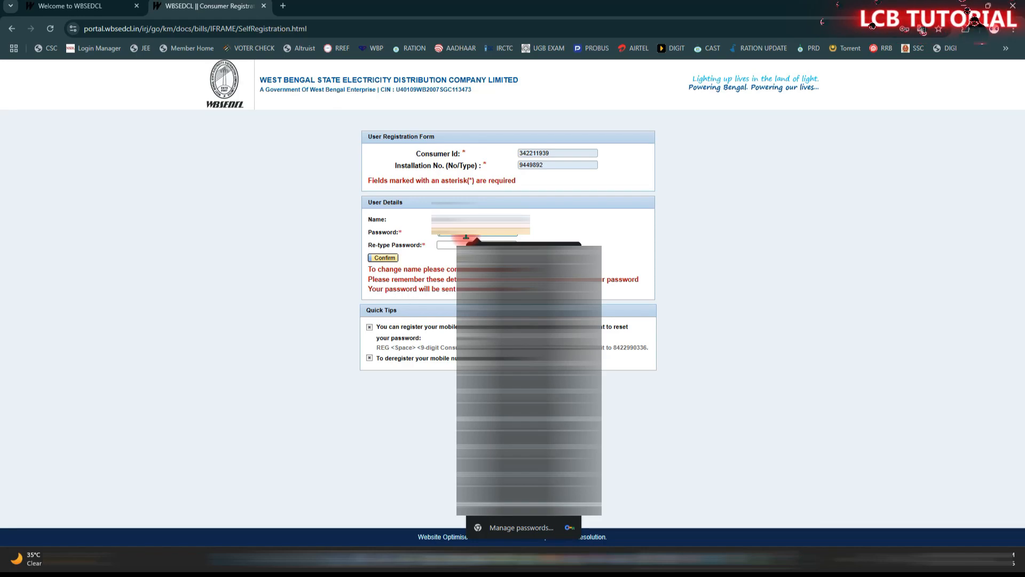
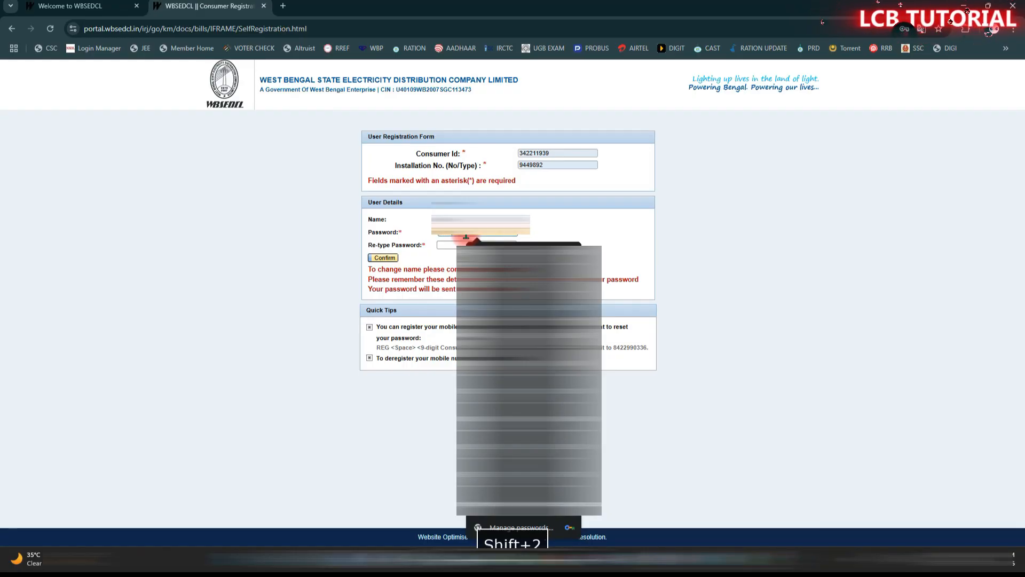
pyautogui.click(448, 245)
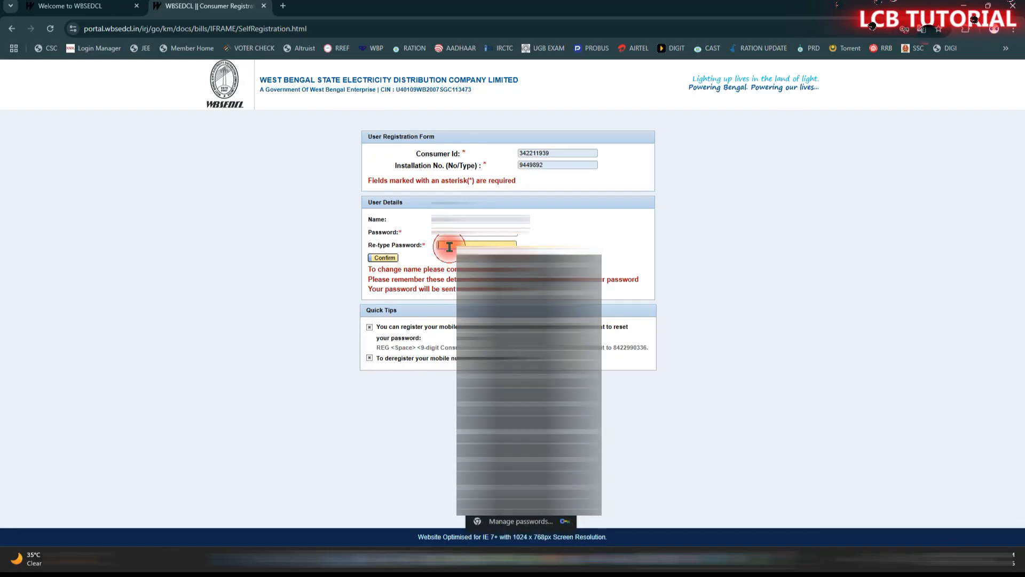
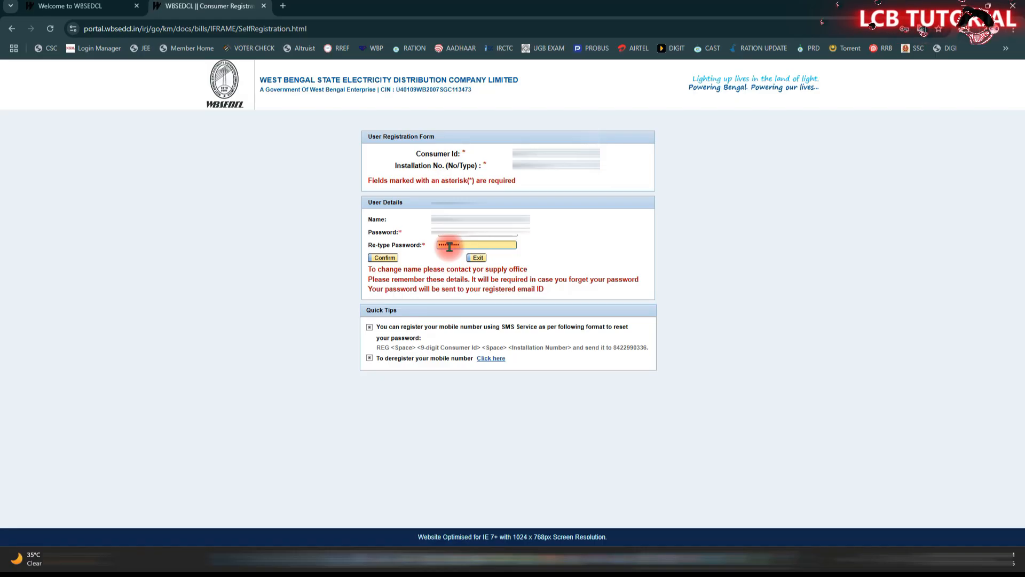
pyautogui.click(378, 260)
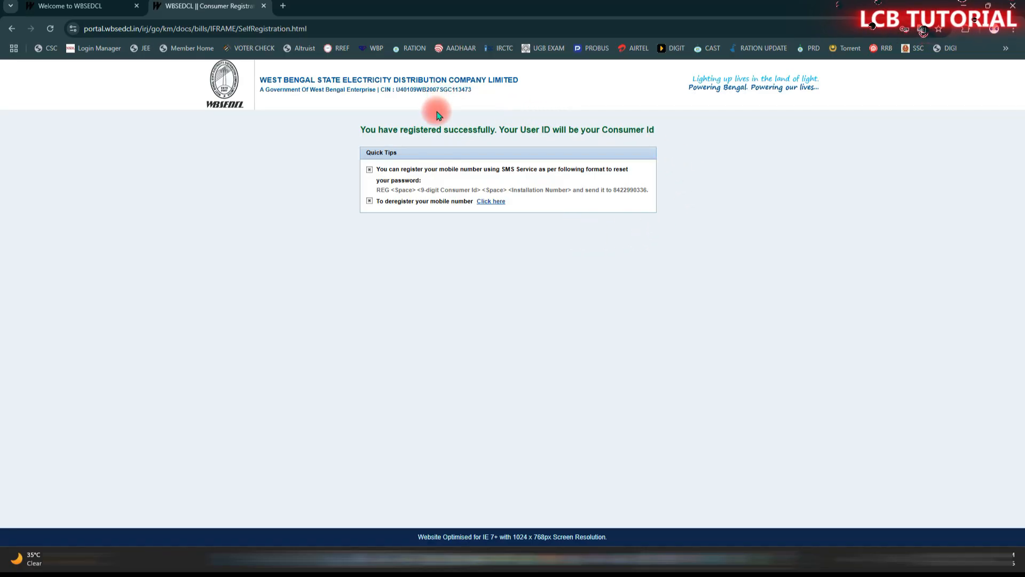
# Close the registration tab and log in with the consumer username, password and captcha.
pyautogui.click(264, 7)
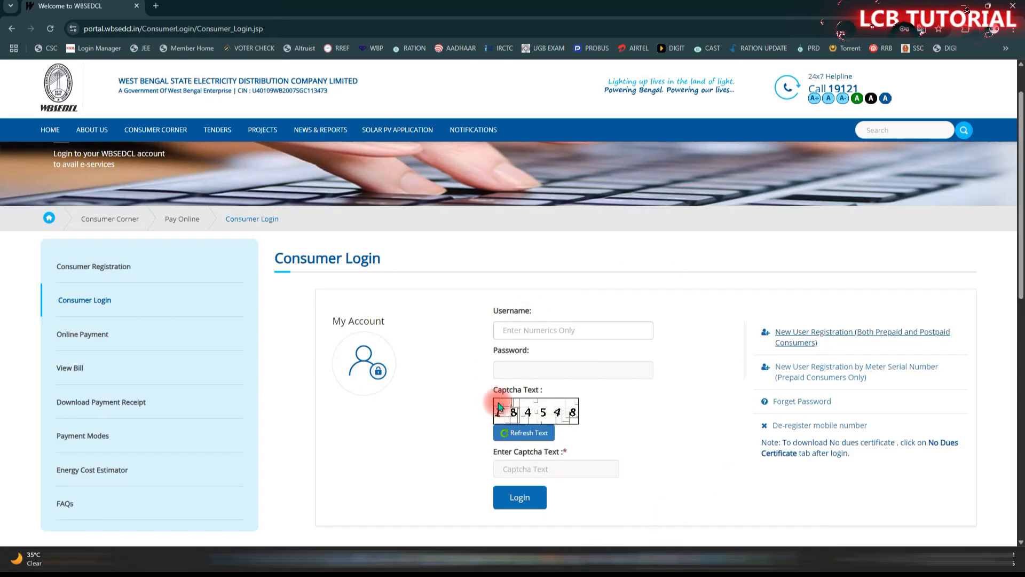
pyautogui.click(524, 334)
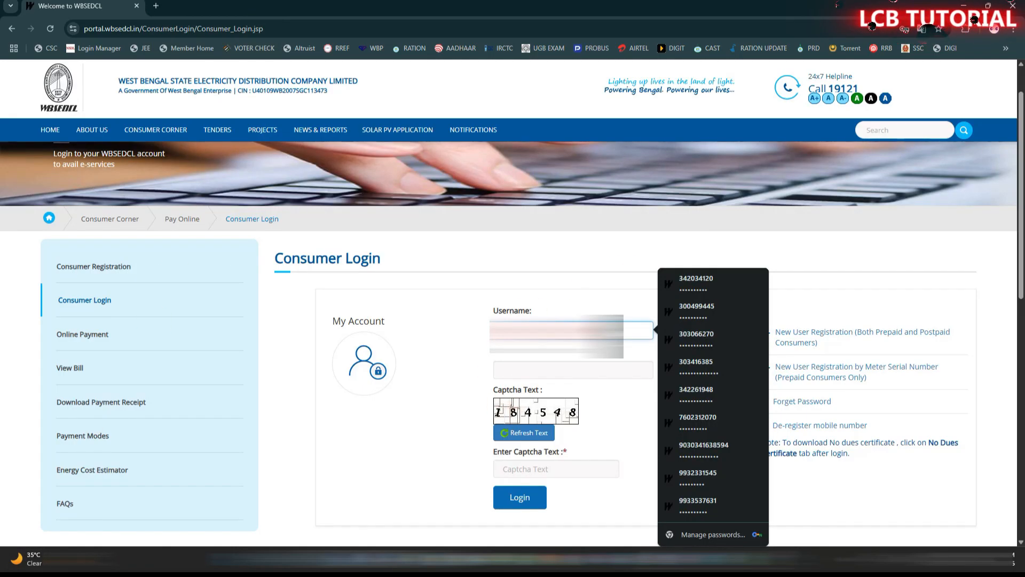
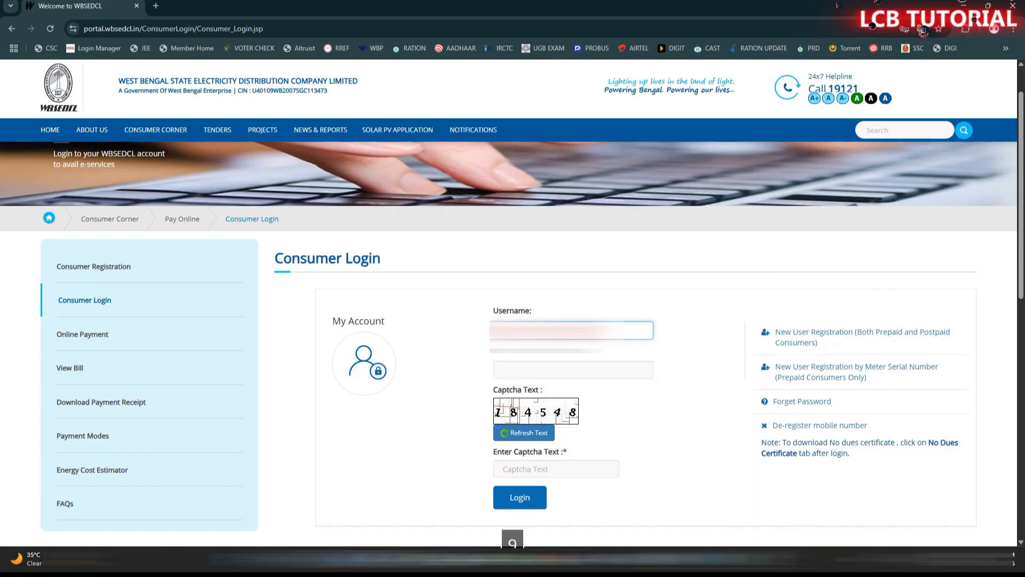
pyautogui.click(531, 368)
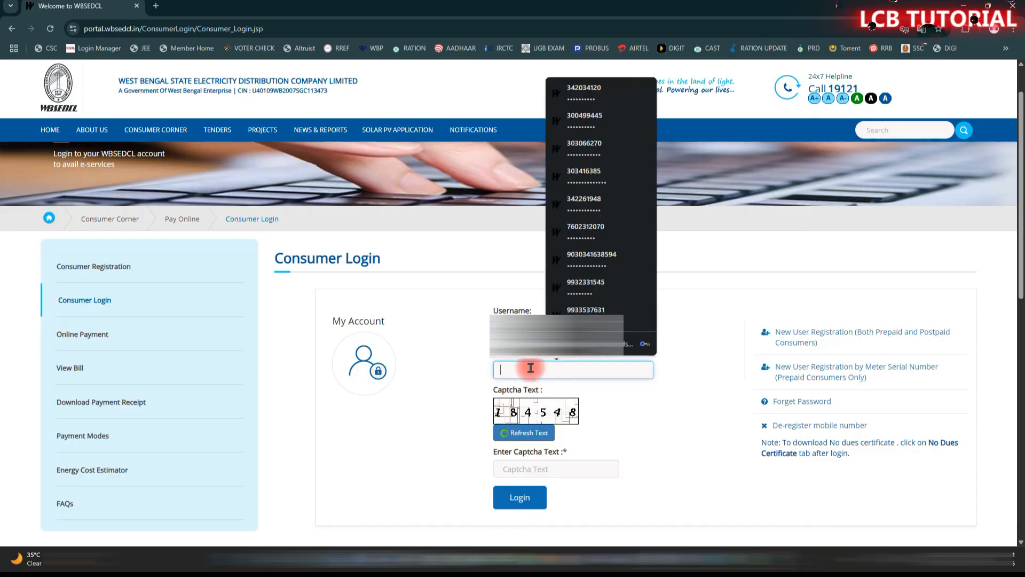
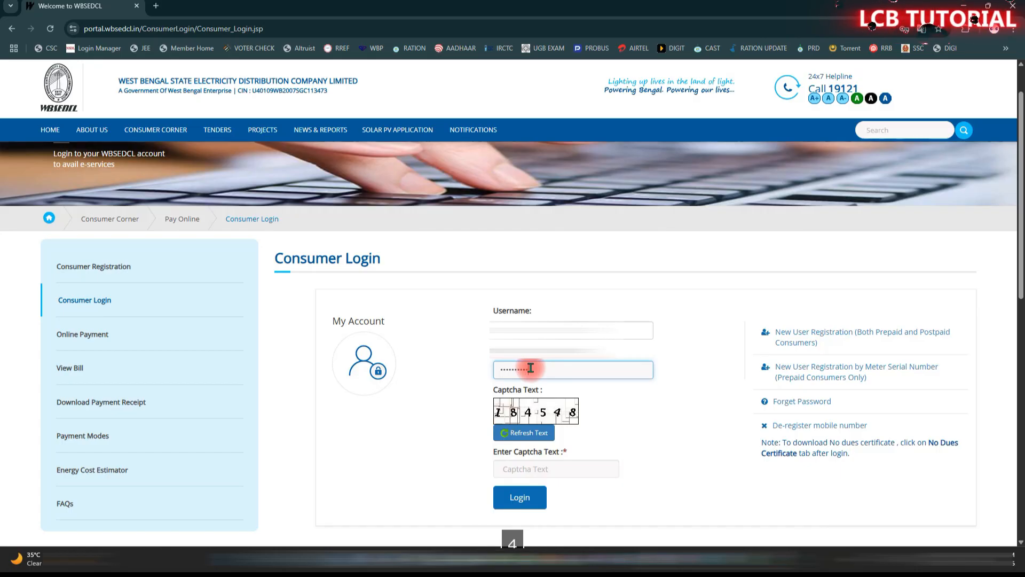
pyautogui.scroll(-2, 531, 368)
pyautogui.click(530, 362)
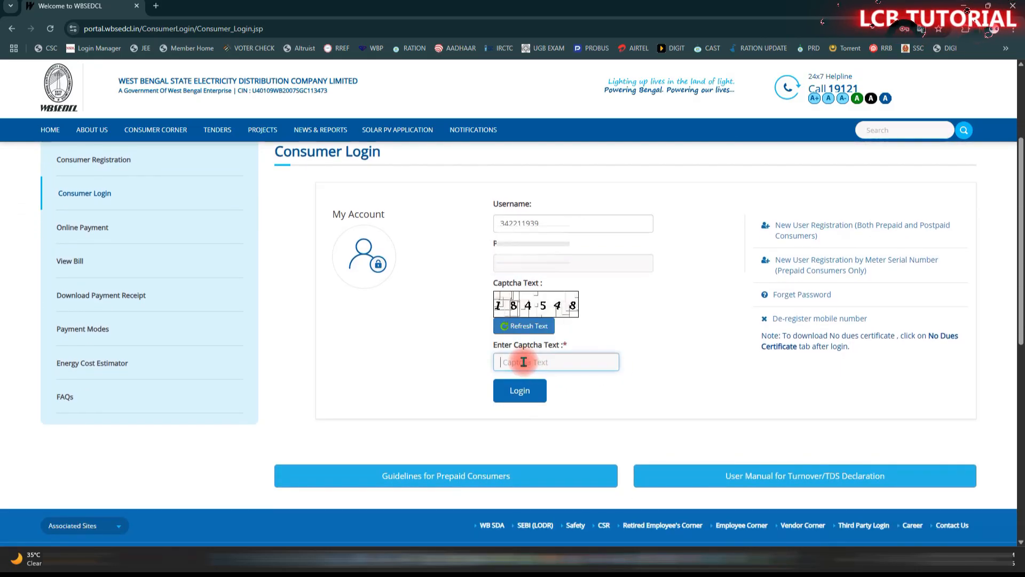
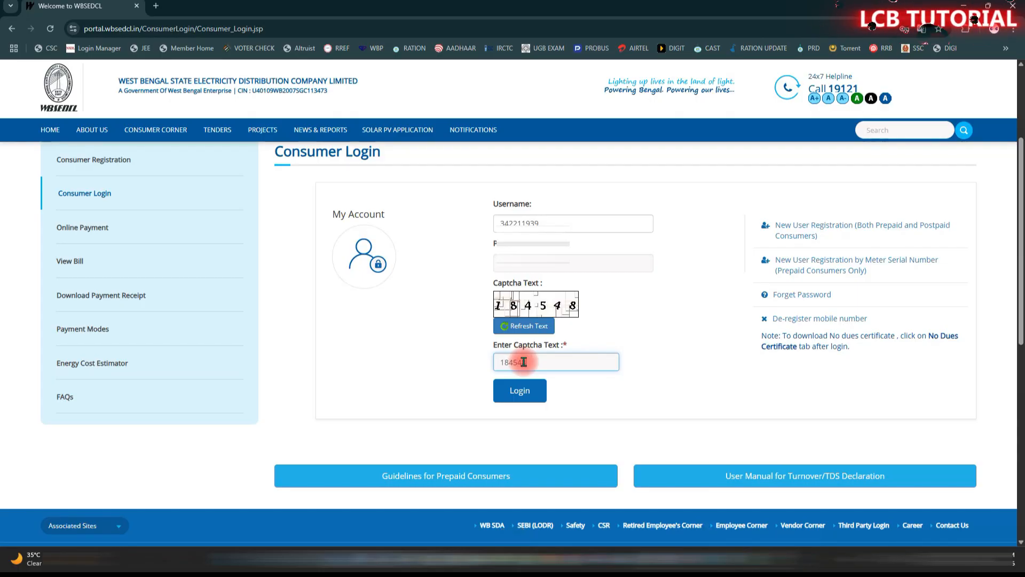
pyautogui.click(520, 389)
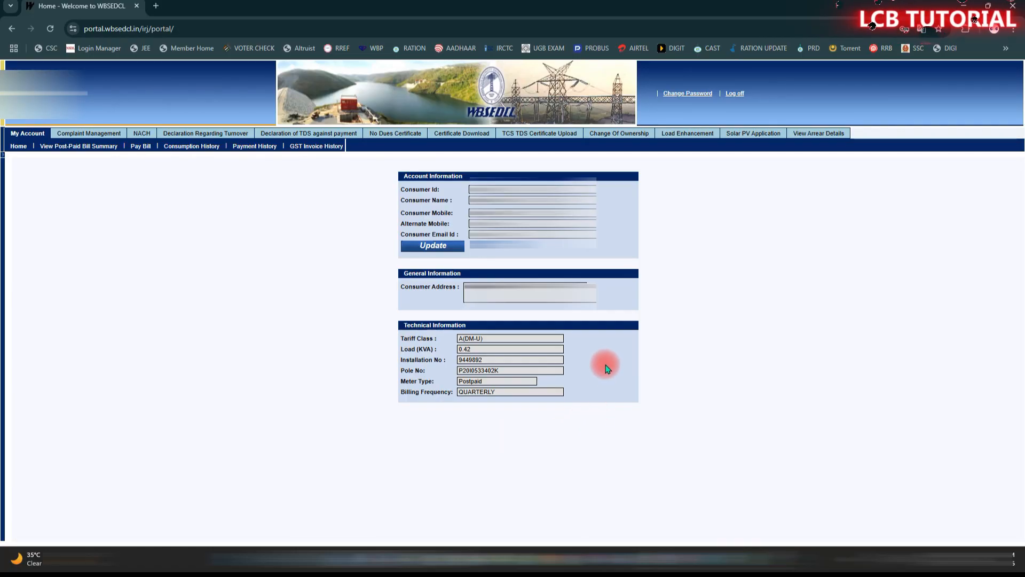
# Open the Load Enhancement form and enter 2 KWatt as the additional load.
pyautogui.click(685, 140)
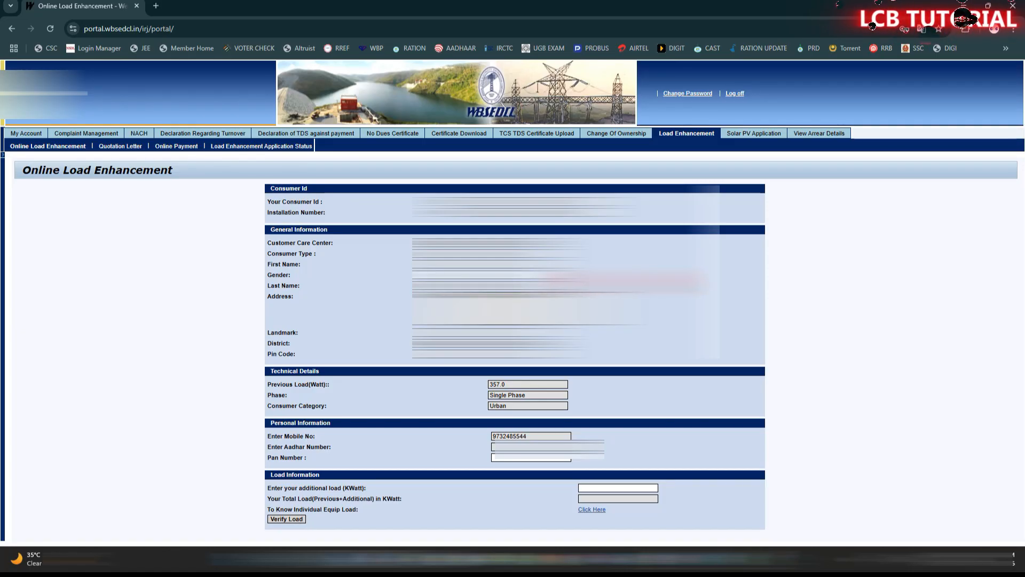
pyautogui.click(601, 484)
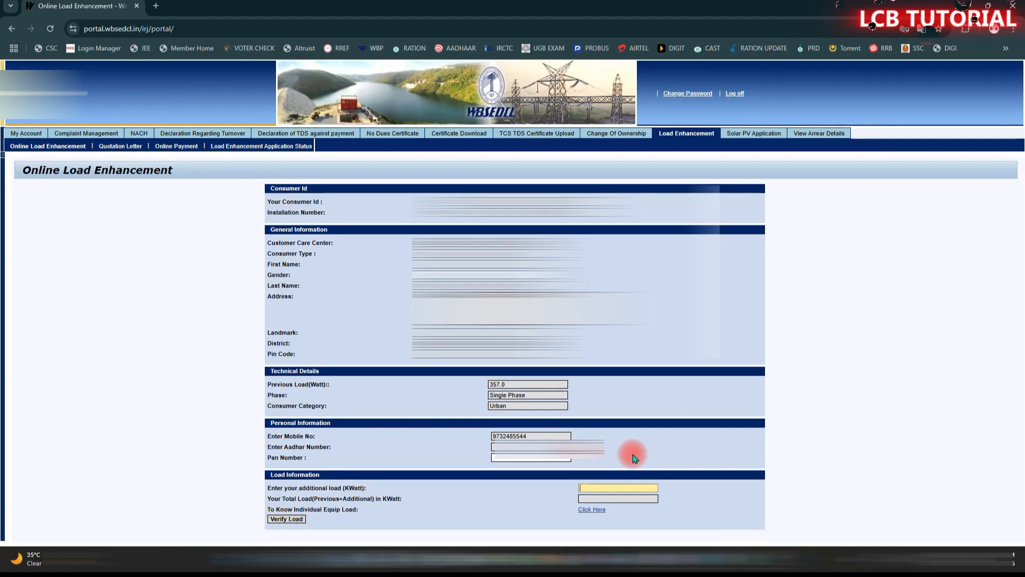
pyautogui.write('2')
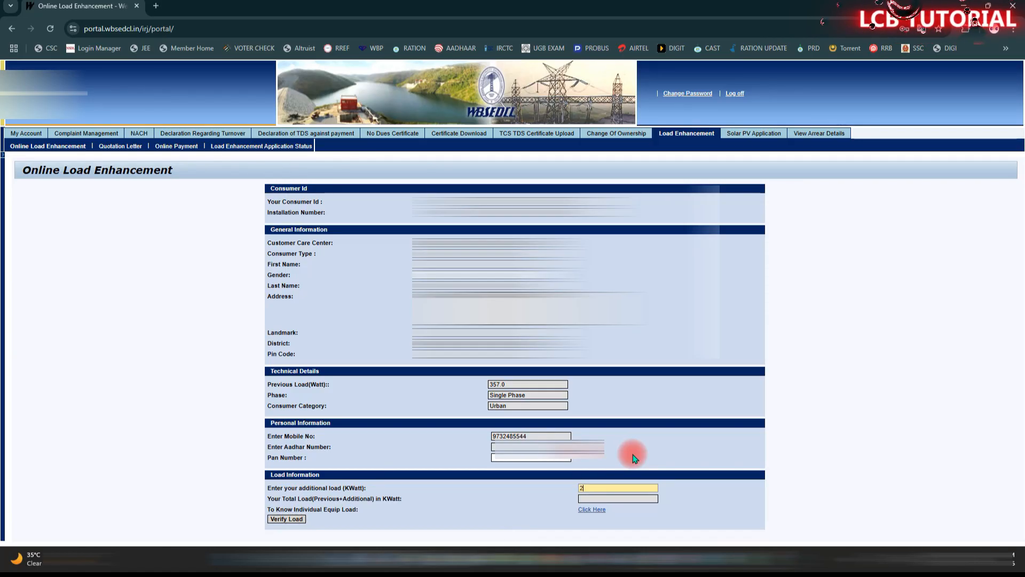
pyautogui.click(491, 490)
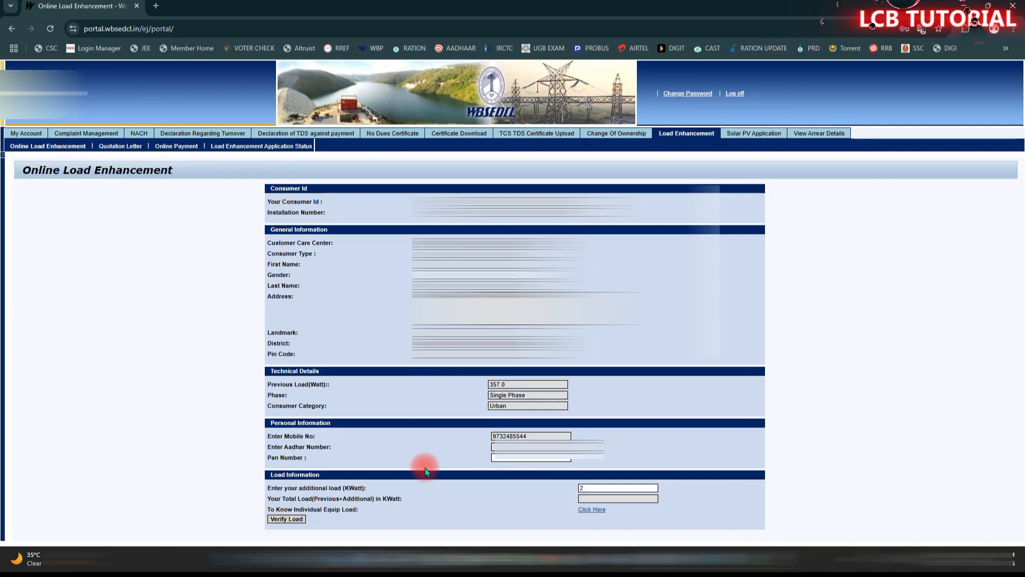
# Verify the load, accept the 2.36 kW total, and scroll to the upload section.
pyautogui.click(286, 519)
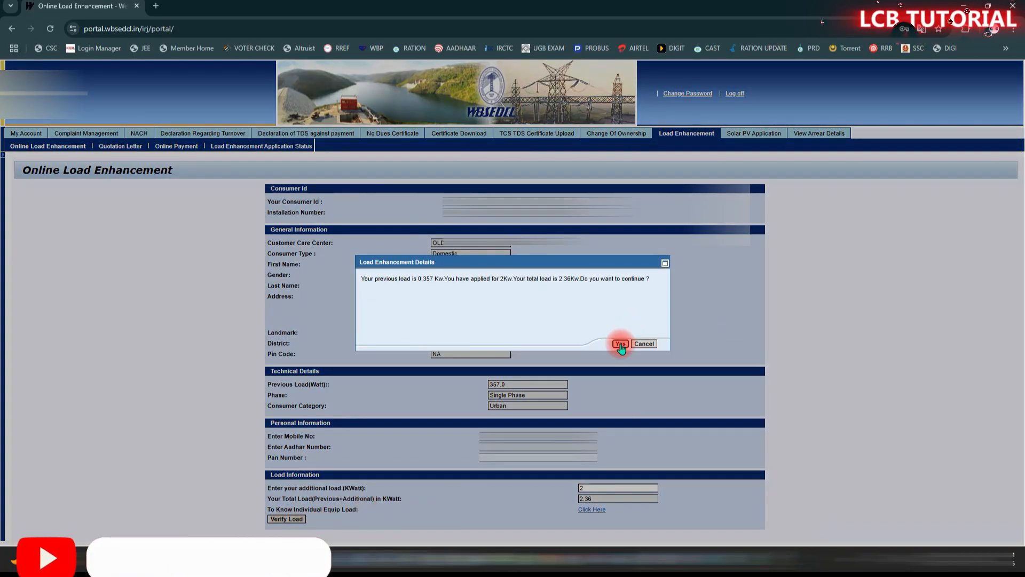
pyautogui.click(620, 345)
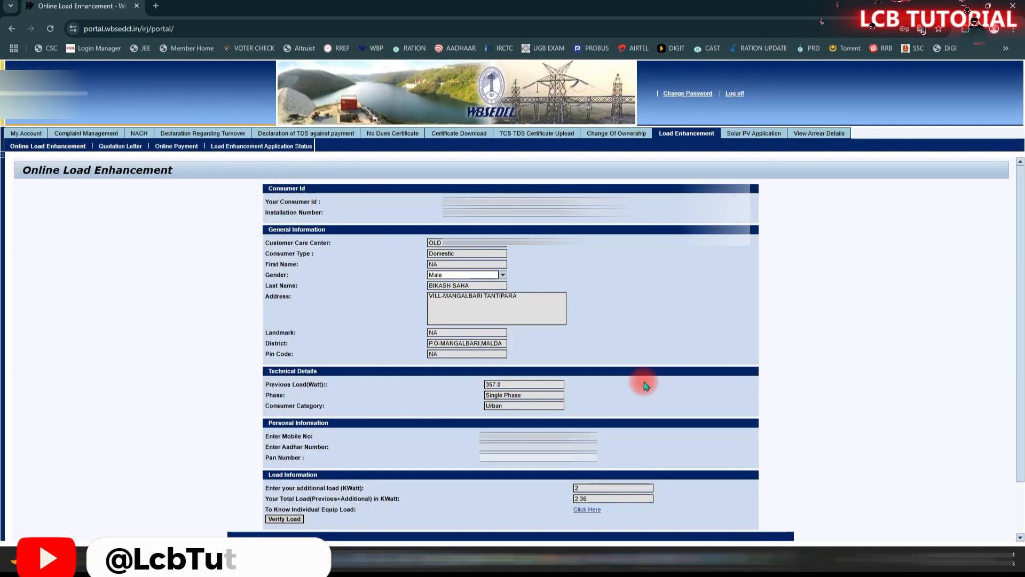
pyautogui.scroll(-2, 644, 385)
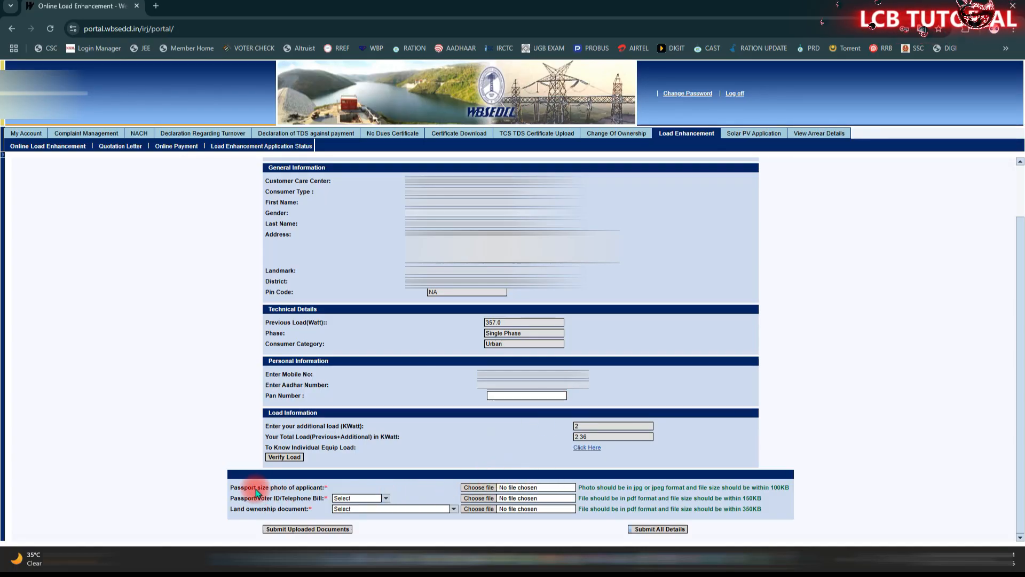
# Choose Voter ID as the identity proof and Others as the land ownership document.
pyautogui.click(382, 500)
pyautogui.scroll(-1, 365, 517)
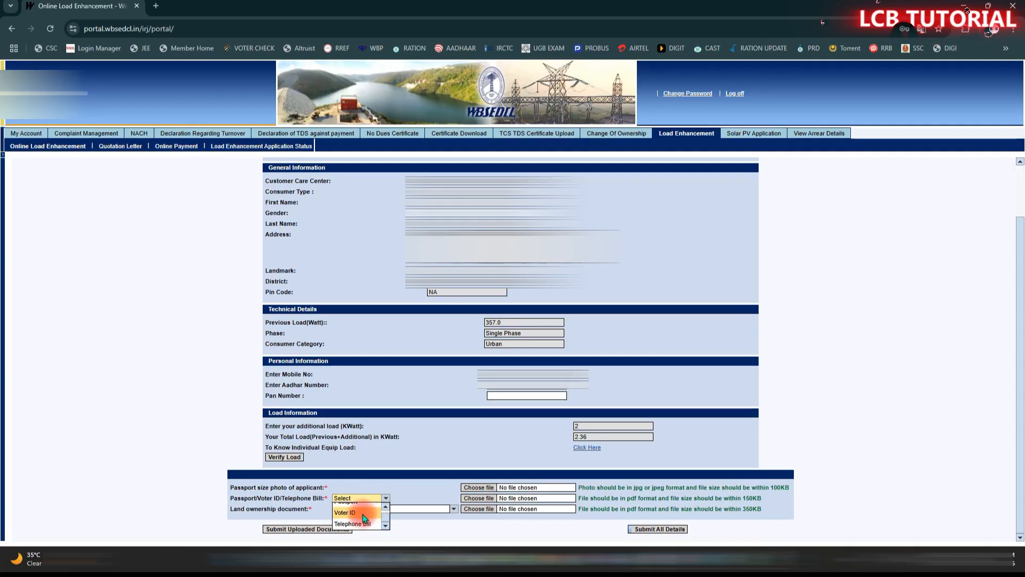
pyautogui.click(362, 516)
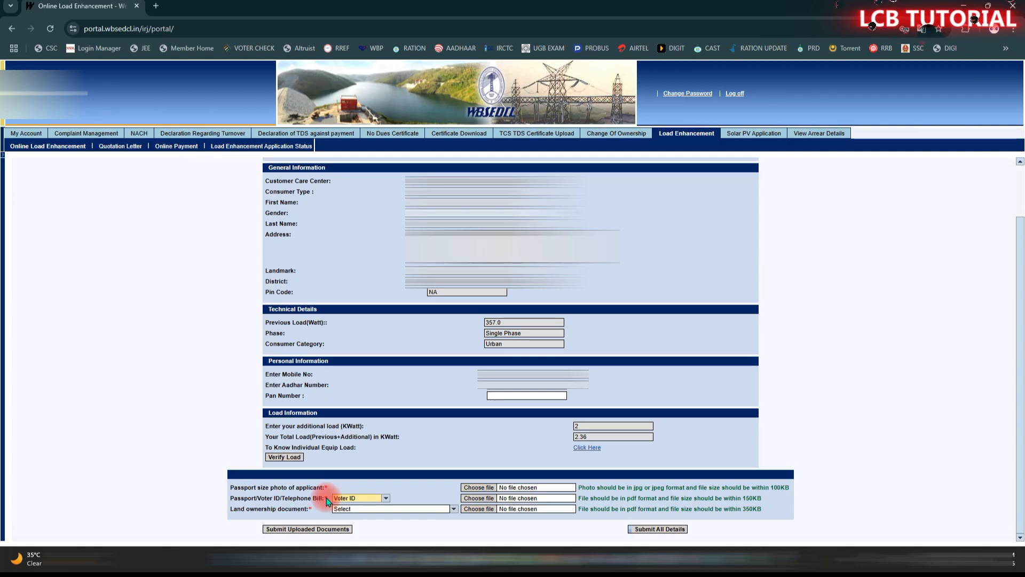
pyautogui.click(454, 510)
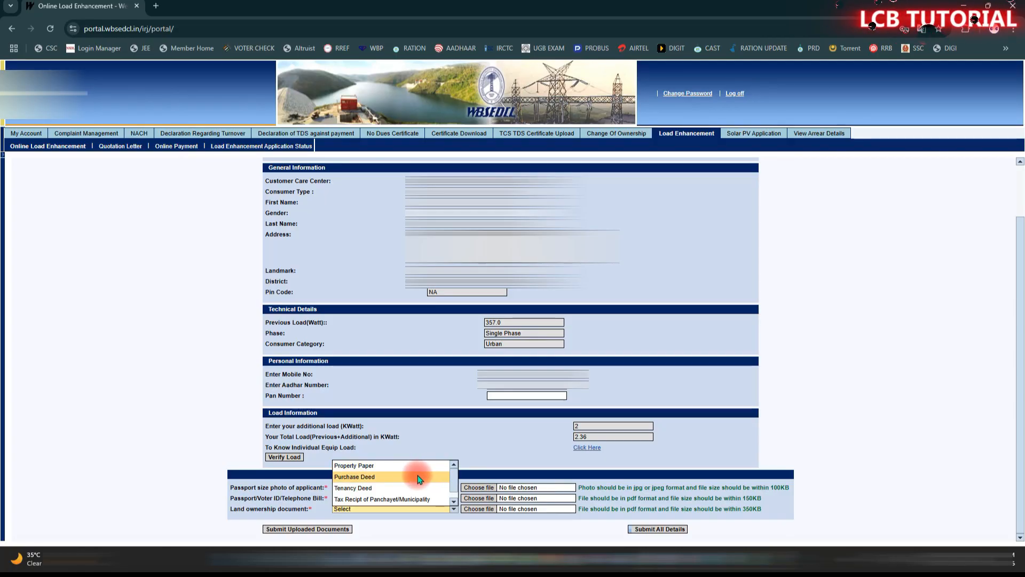
pyautogui.scroll(-1, 404, 479)
pyautogui.scroll(1, 404, 479)
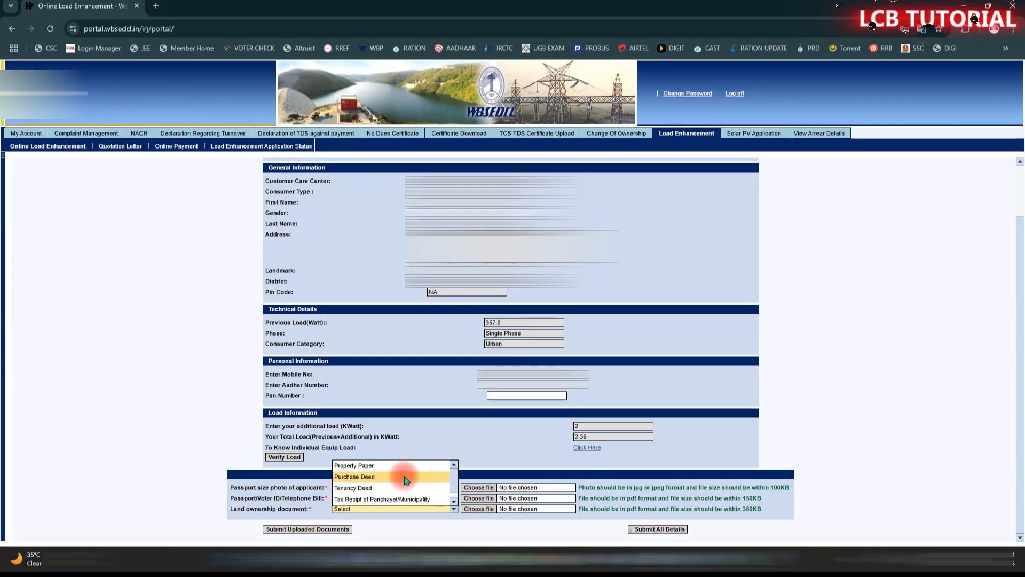
pyautogui.scroll(-1, 405, 480)
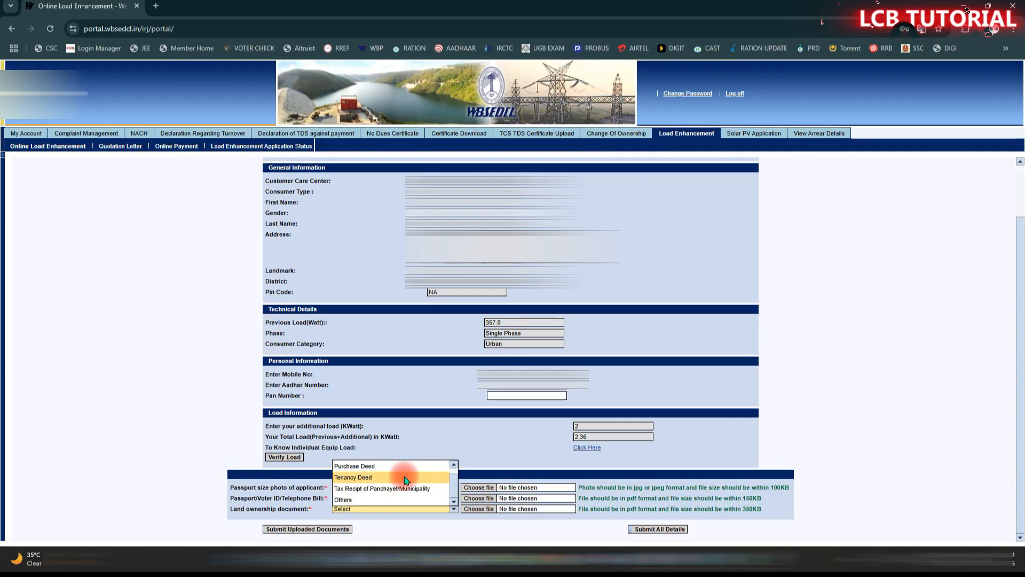
pyautogui.click(393, 499)
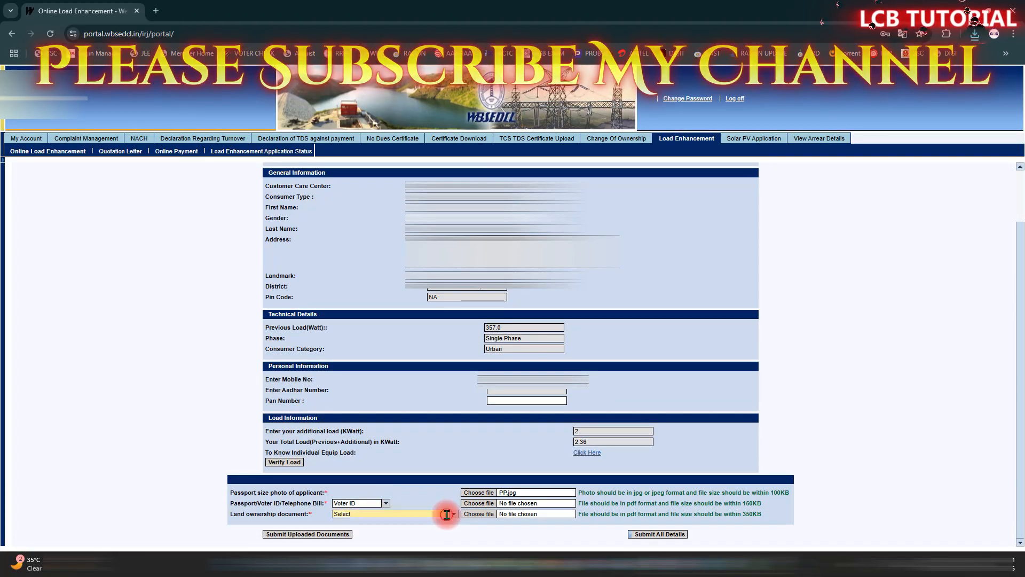
# Select Tax Recipt of Panchayet/Municipality as land proof and attach TAX_compressed.pdf as identity proof.
pyautogui.click(447, 514)
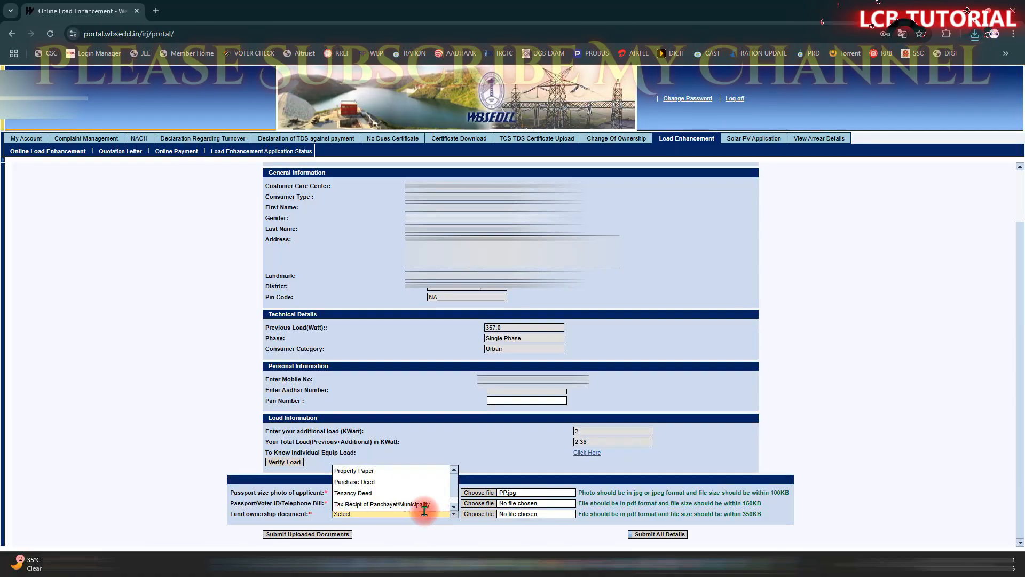
pyautogui.click(383, 504)
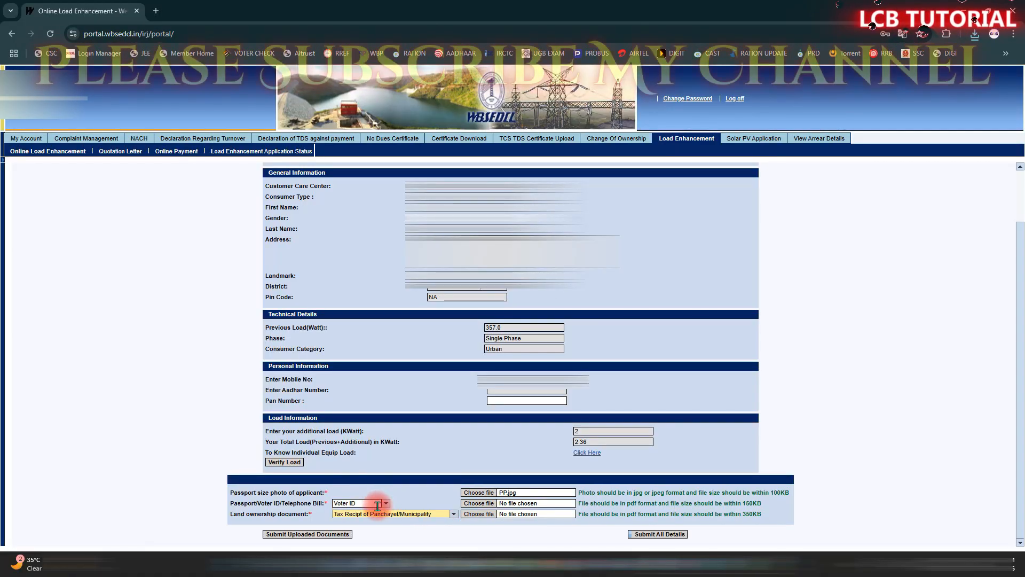
pyautogui.click(473, 503)
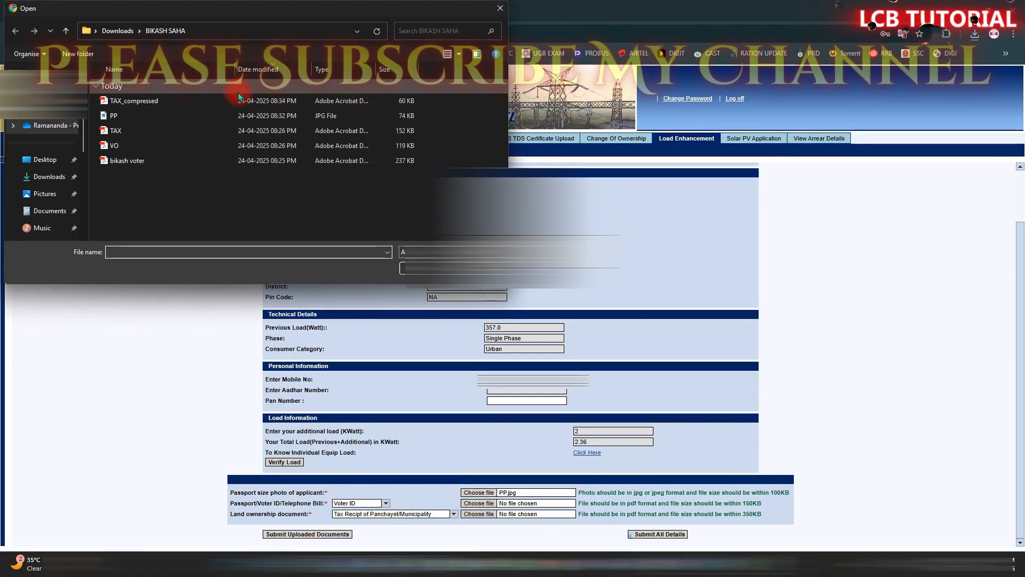
pyautogui.click(128, 101)
pyautogui.doubleClick(127, 101)
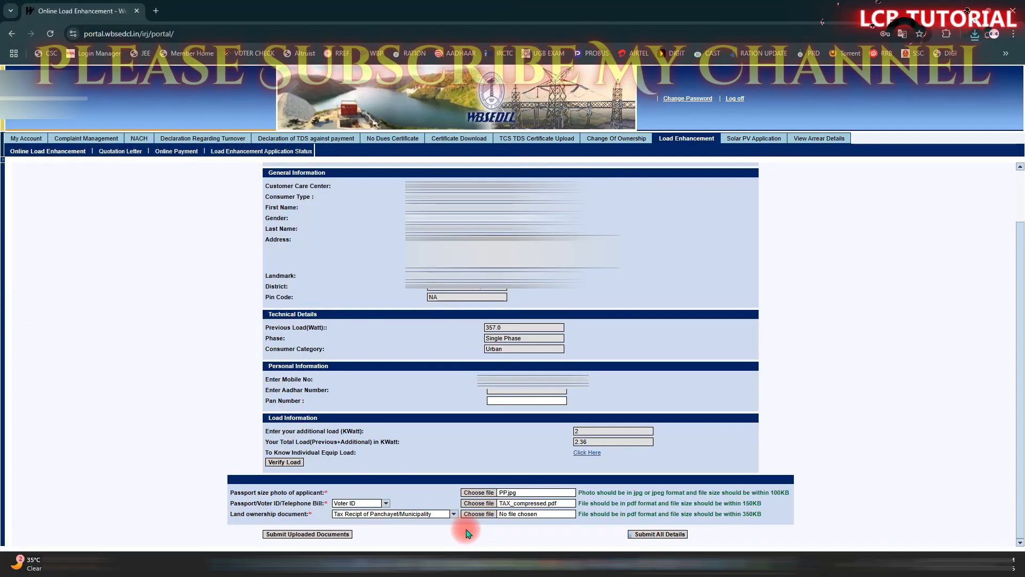
# Attach the voter PDF as the land ownership document and submit all three uploaded documents.
pyautogui.click(478, 514)
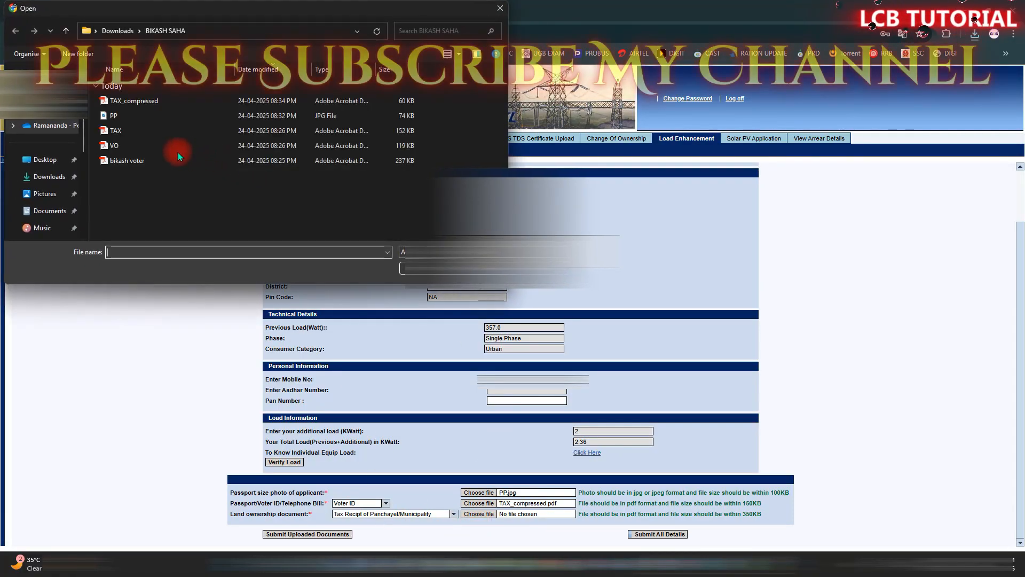
pyautogui.click(118, 160)
pyautogui.doubleClick(119, 160)
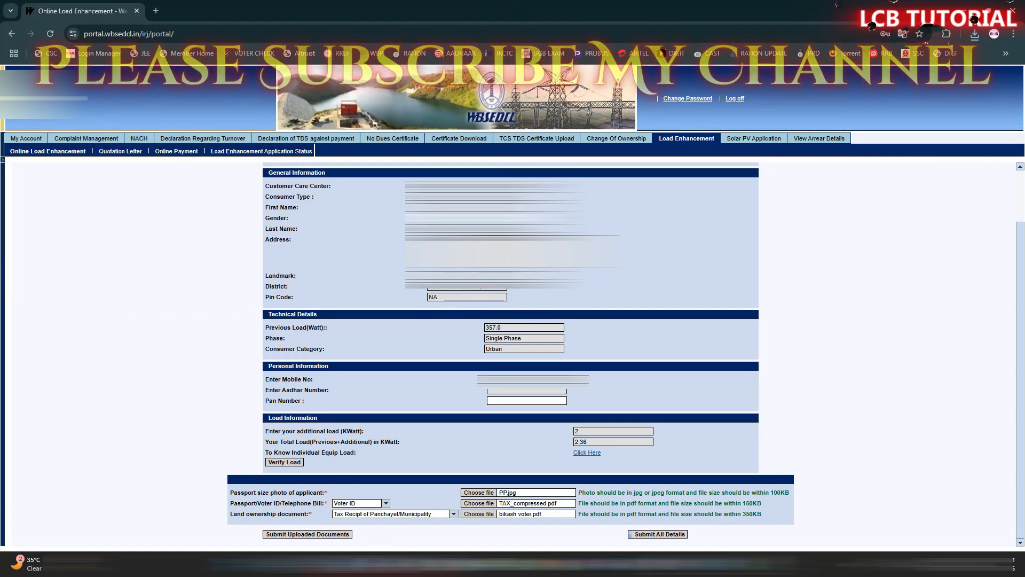
pyautogui.click(296, 536)
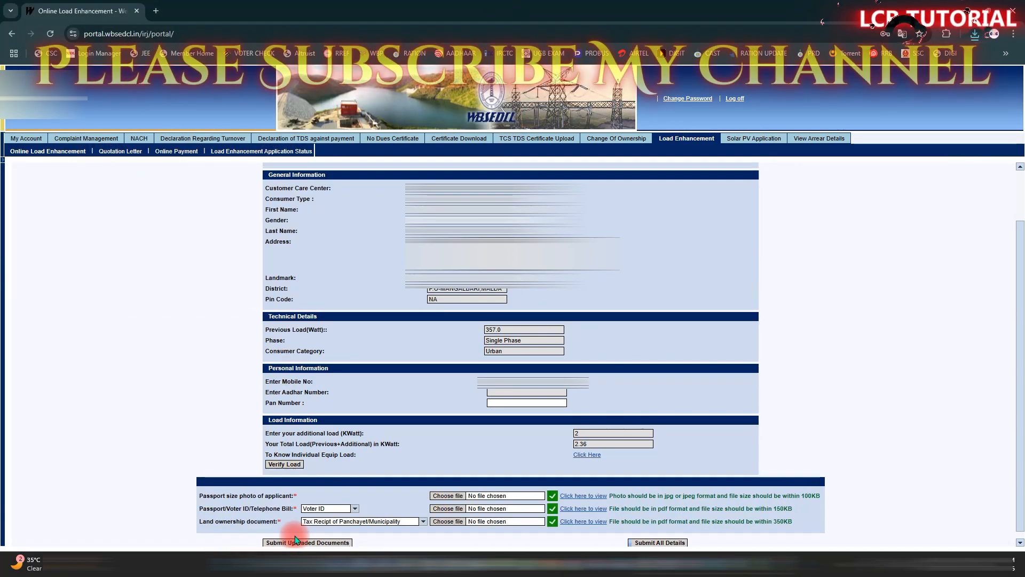
pyautogui.click(640, 543)
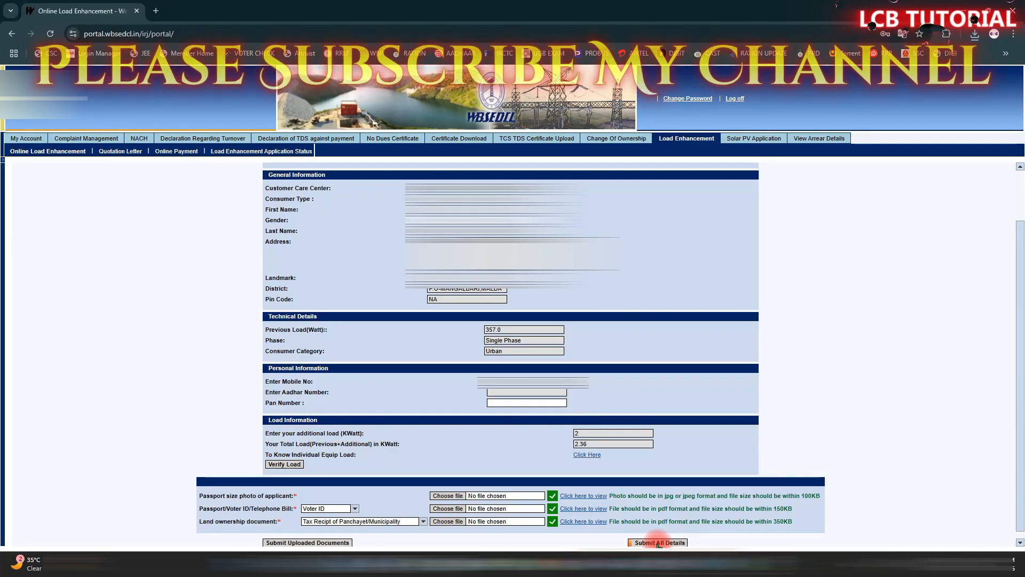
# Submit all load enhancement details and open the Quotation Letter page for the new application.
pyautogui.click(658, 543)
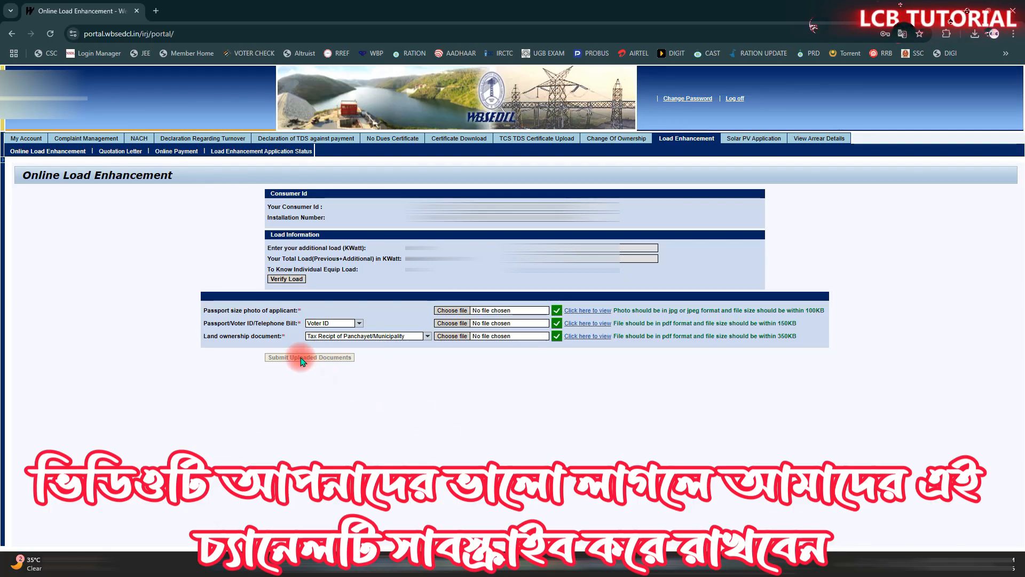
pyautogui.click(120, 153)
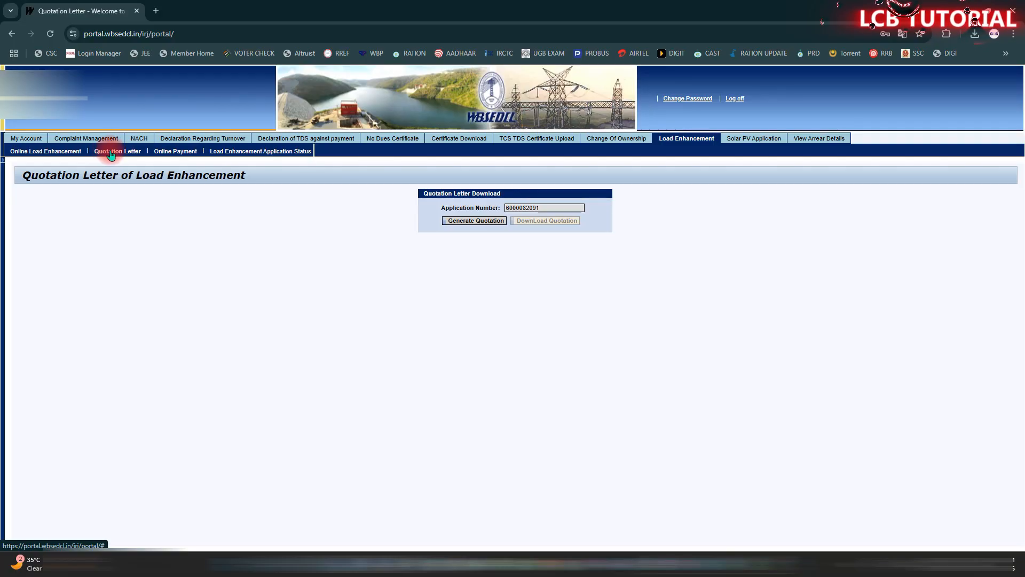
# Generate the load enhancement quotation and open the quotation letter PDF.
pyautogui.click(111, 154)
pyautogui.click(476, 221)
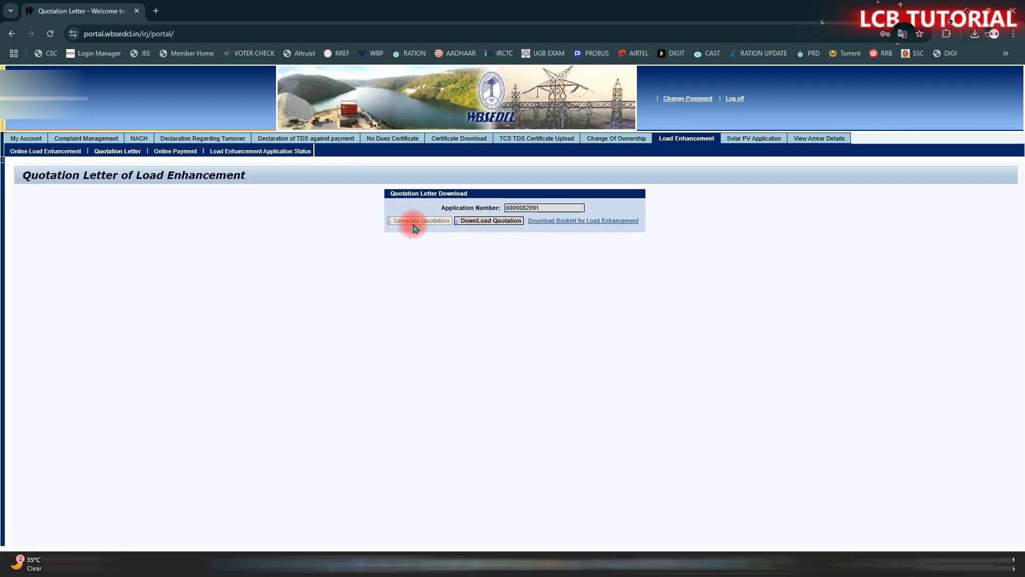
pyautogui.click(492, 221)
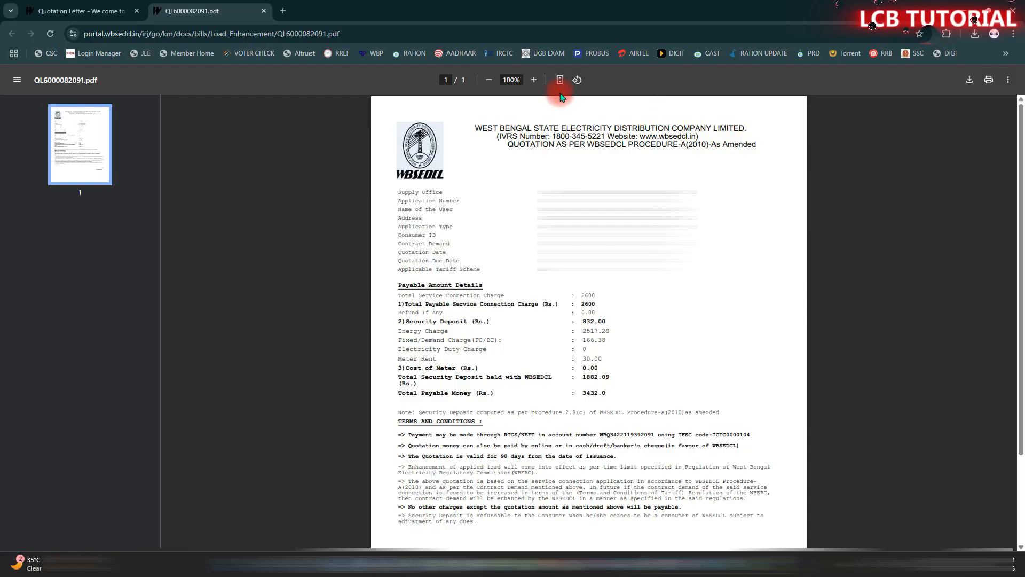
# Zoom the quotation PDF to 150% and scroll through it to review.
pyautogui.click(533, 80)
pyautogui.click(533, 80)
pyautogui.click(534, 80)
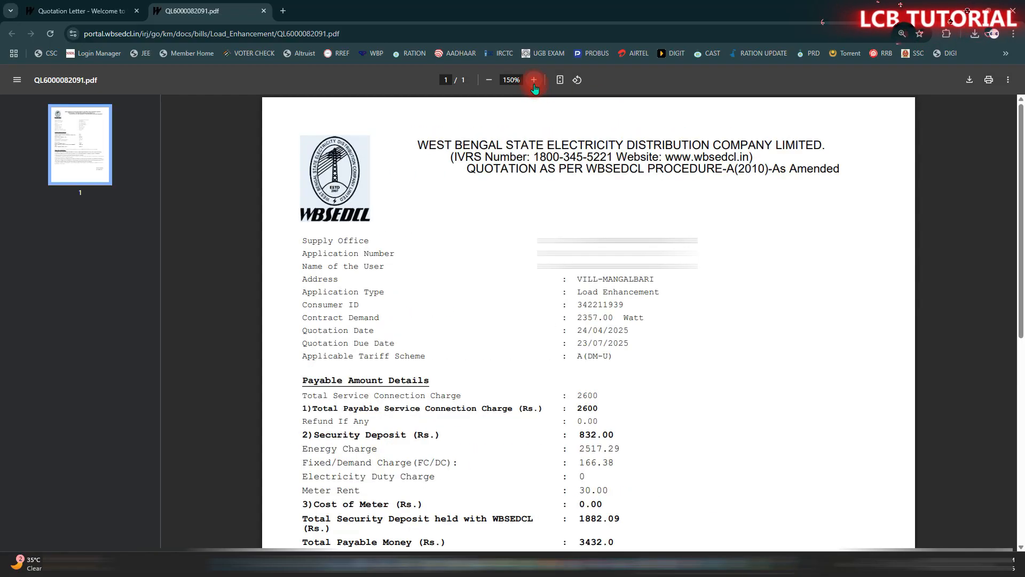
pyautogui.scroll(-1, 686, 352)
pyautogui.scroll(-5, 686, 353)
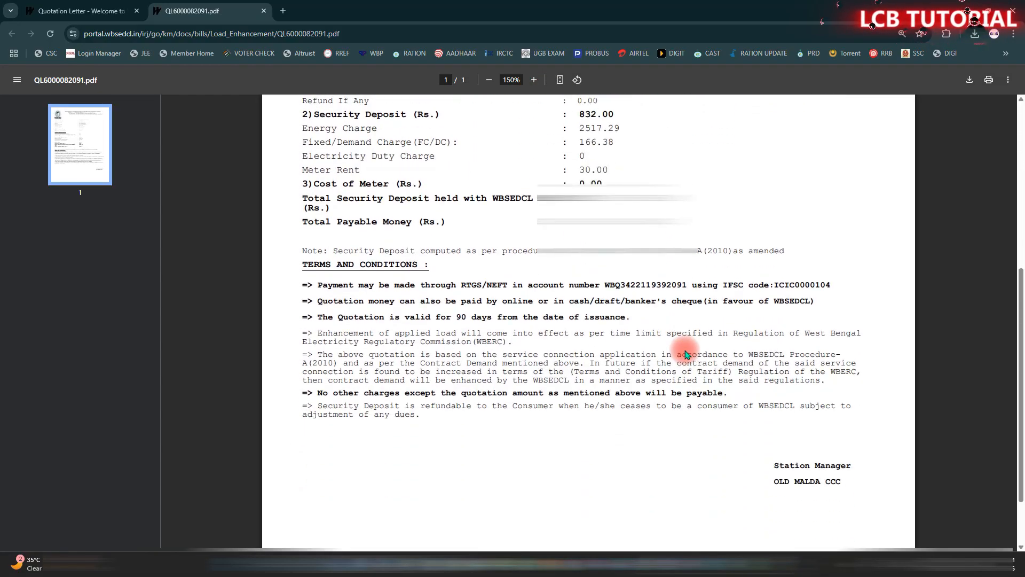
pyautogui.scroll(6, 686, 354)
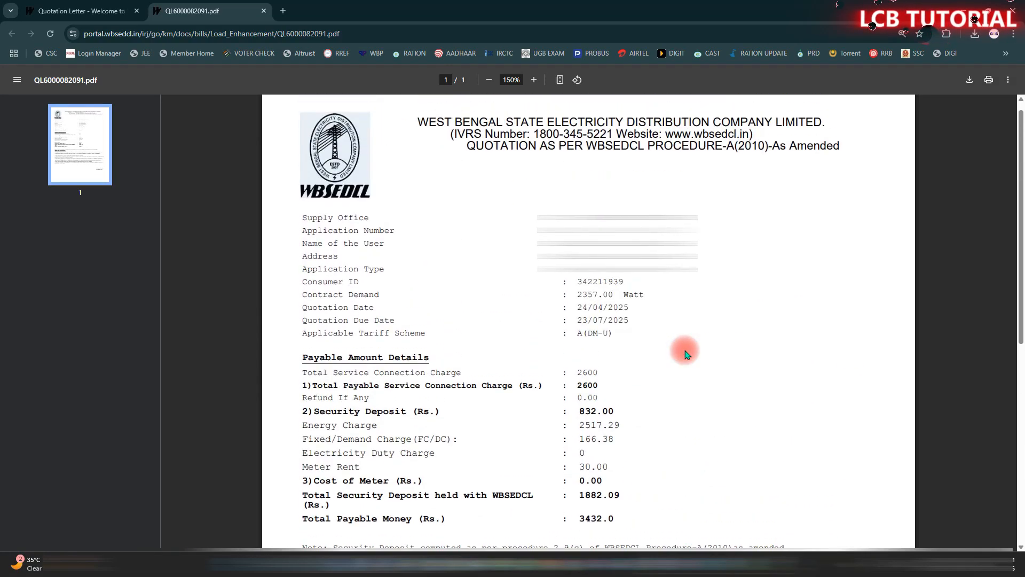
pyautogui.scroll(-4, 686, 353)
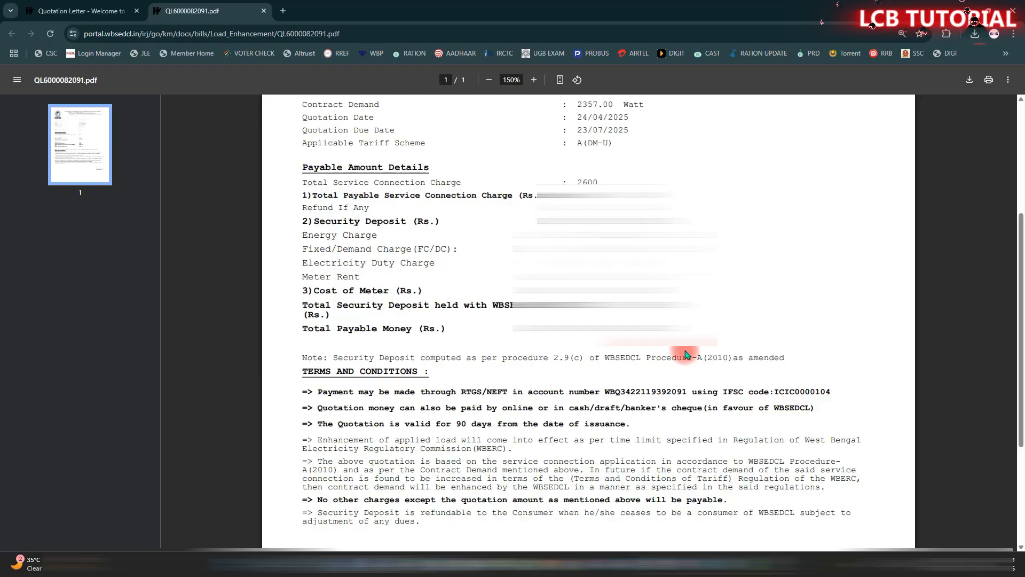
pyautogui.scroll(-3, 687, 354)
pyautogui.scroll(7, 686, 353)
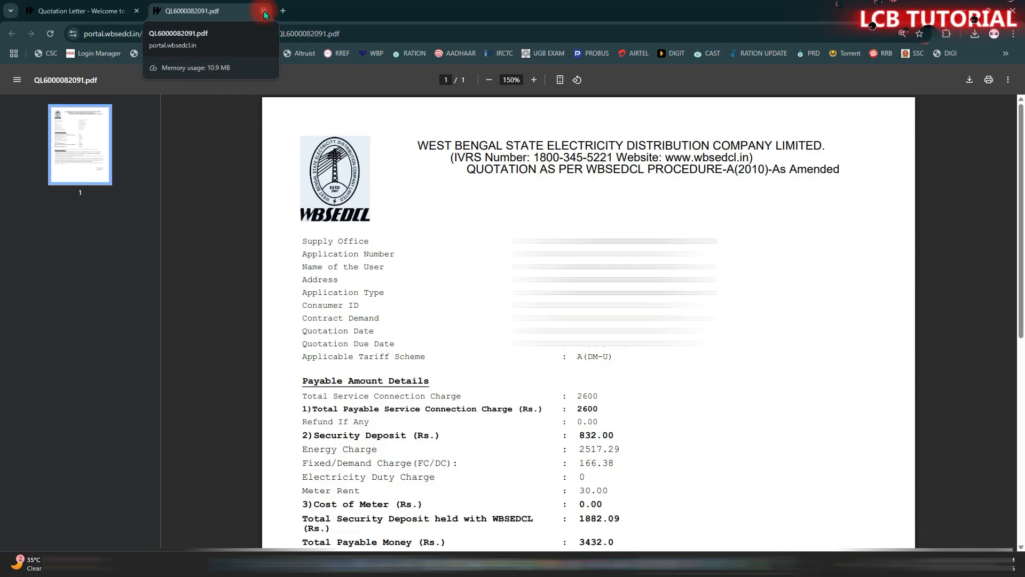
# Download the quotation letter PDF and save it to the computer.
pyautogui.click(969, 80)
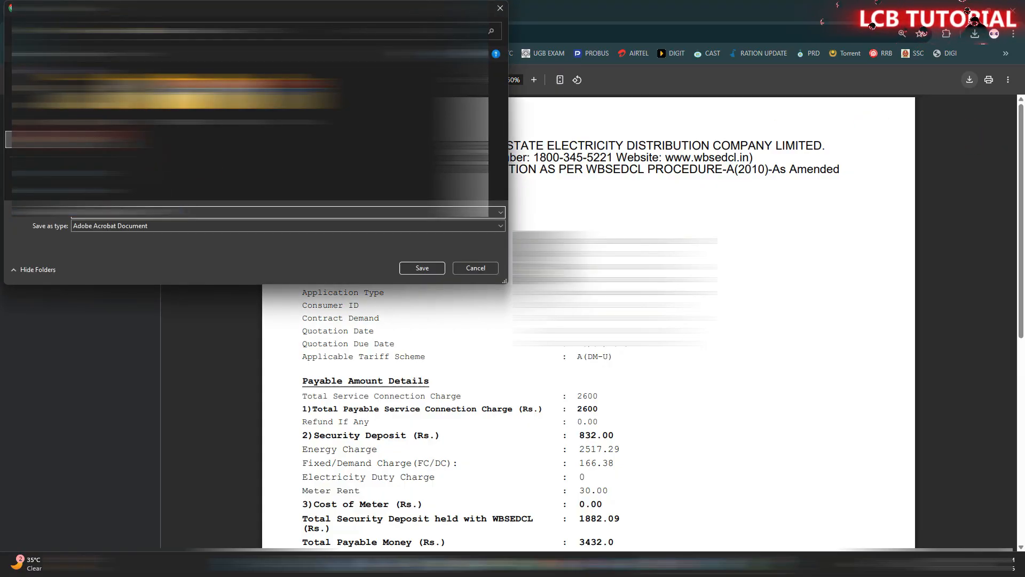
pyautogui.click(424, 267)
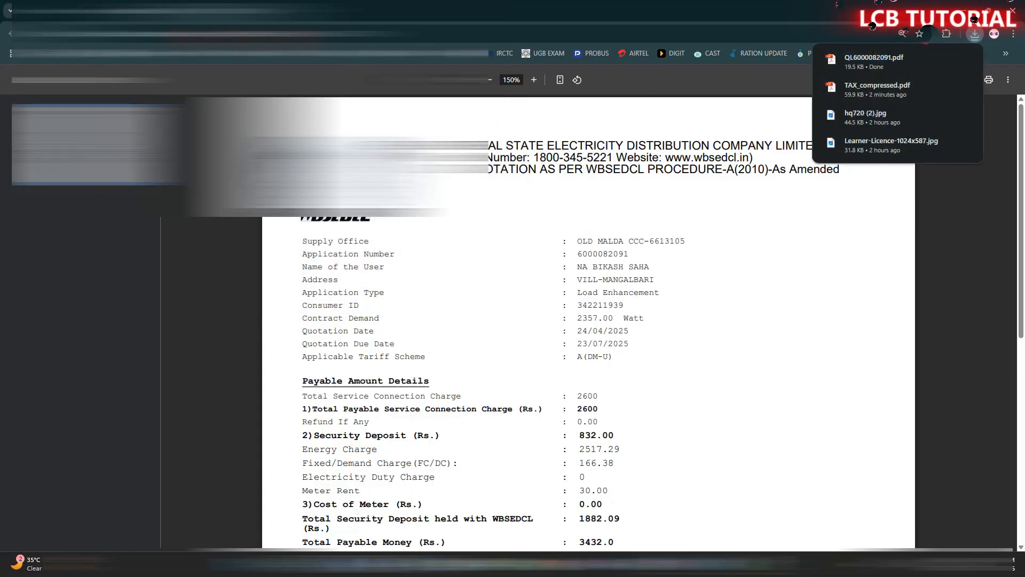
pyautogui.click(267, 12)
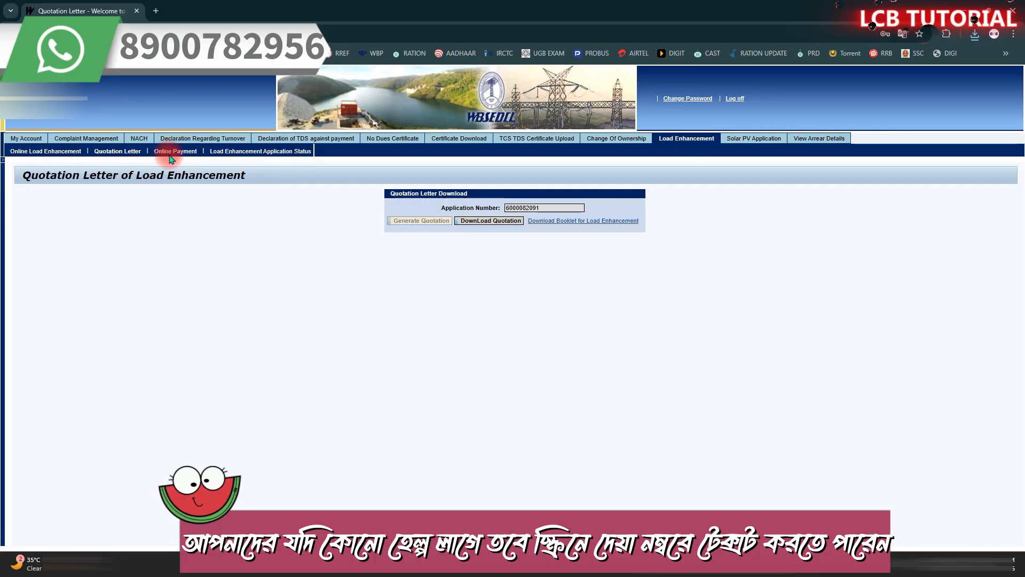
# Start paying the ₹3432.0 quotation online, agreeing to the terms and choosing the Billdesk gateway.
pyautogui.click(169, 155)
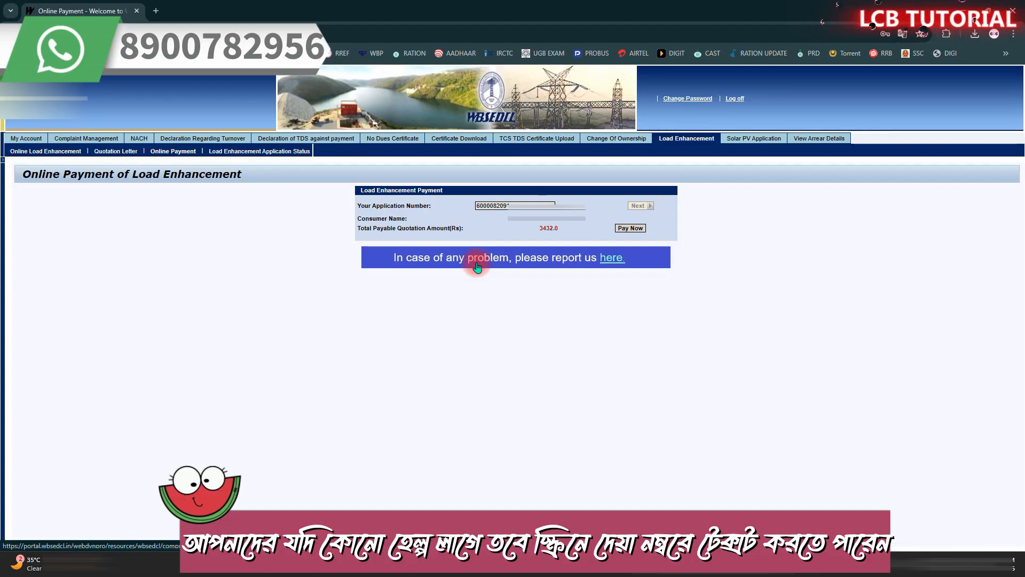
pyautogui.click(630, 230)
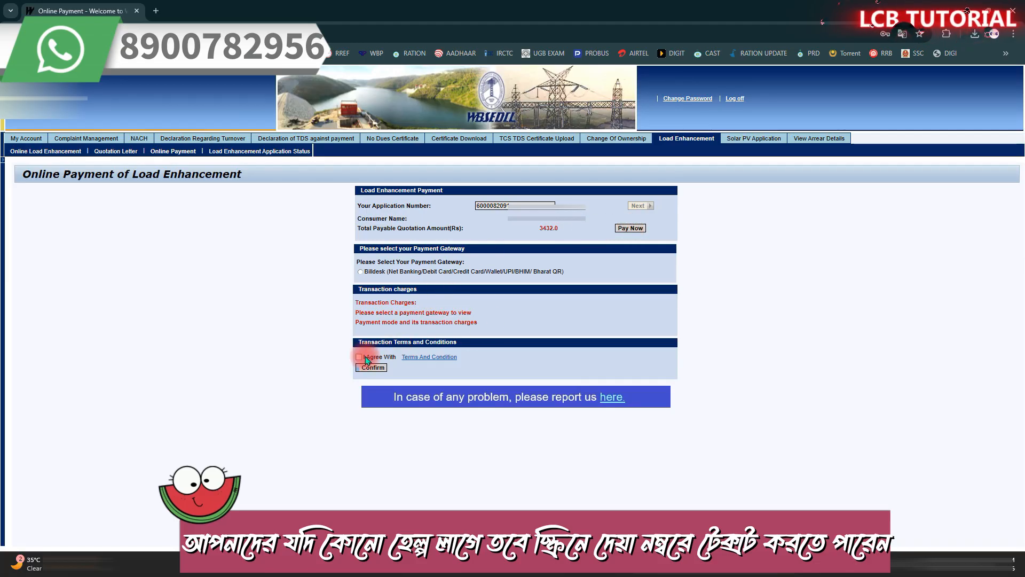
pyautogui.click(359, 356)
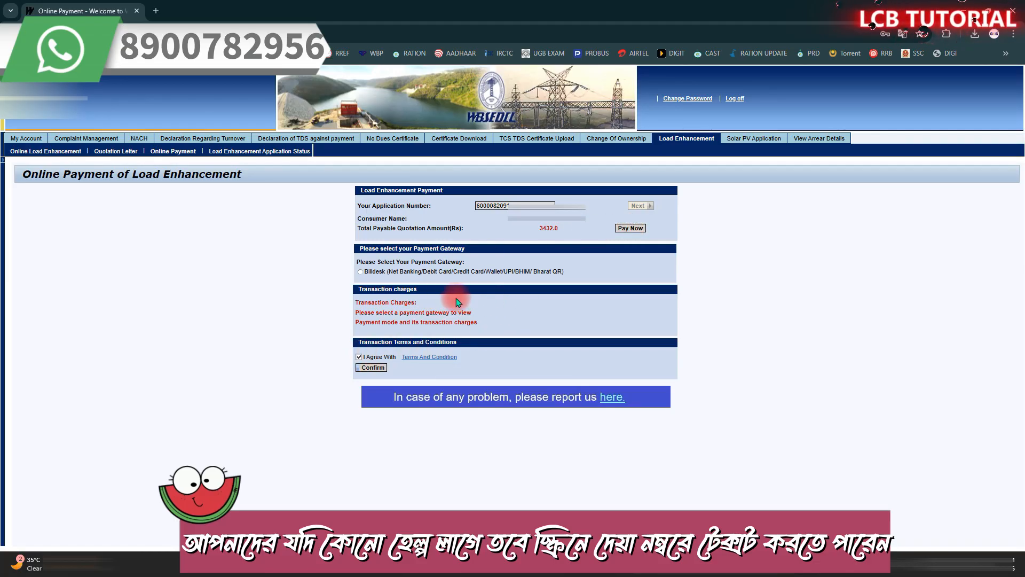
pyautogui.click(360, 273)
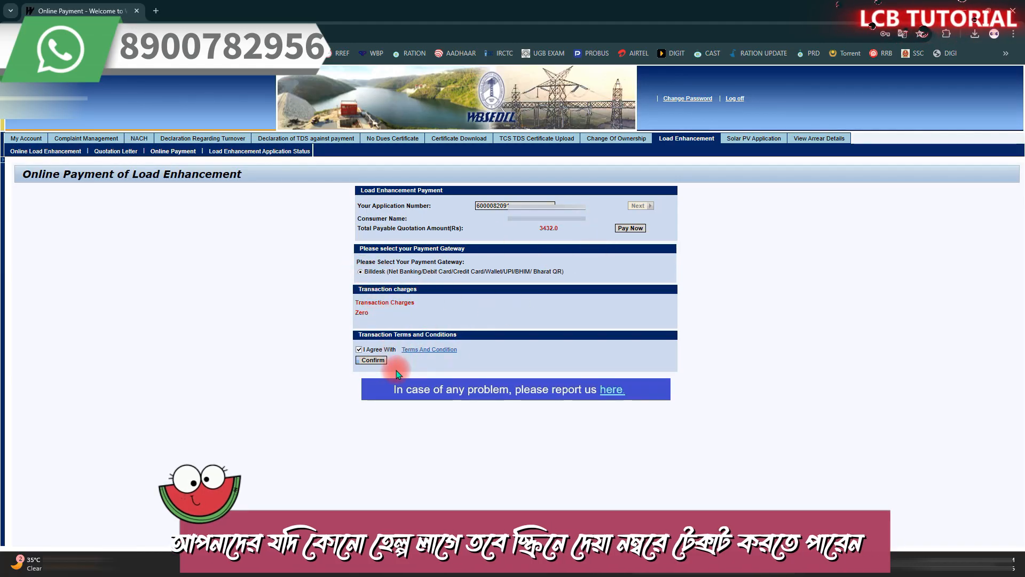
pyautogui.click(372, 360)
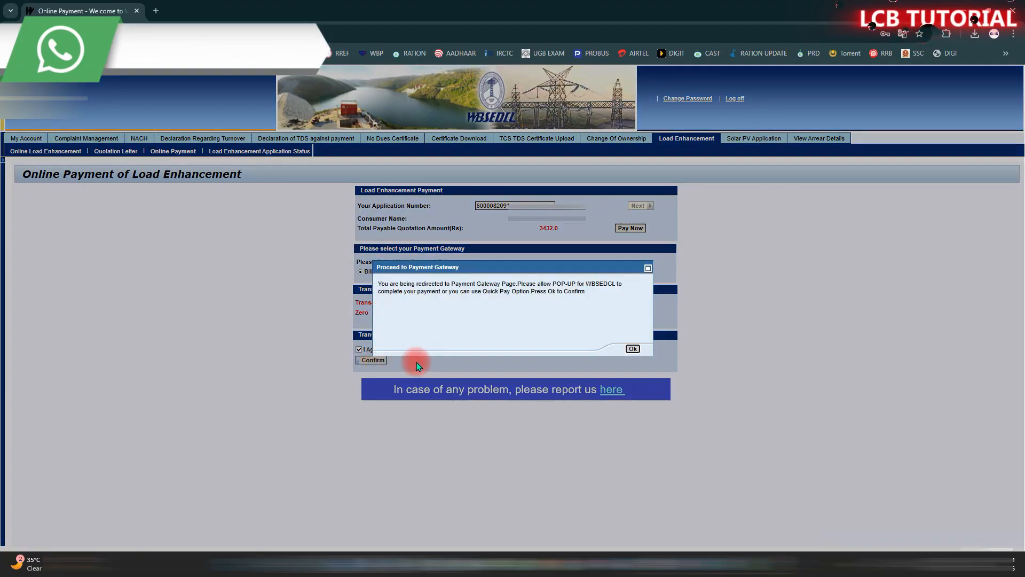
pyautogui.click(633, 349)
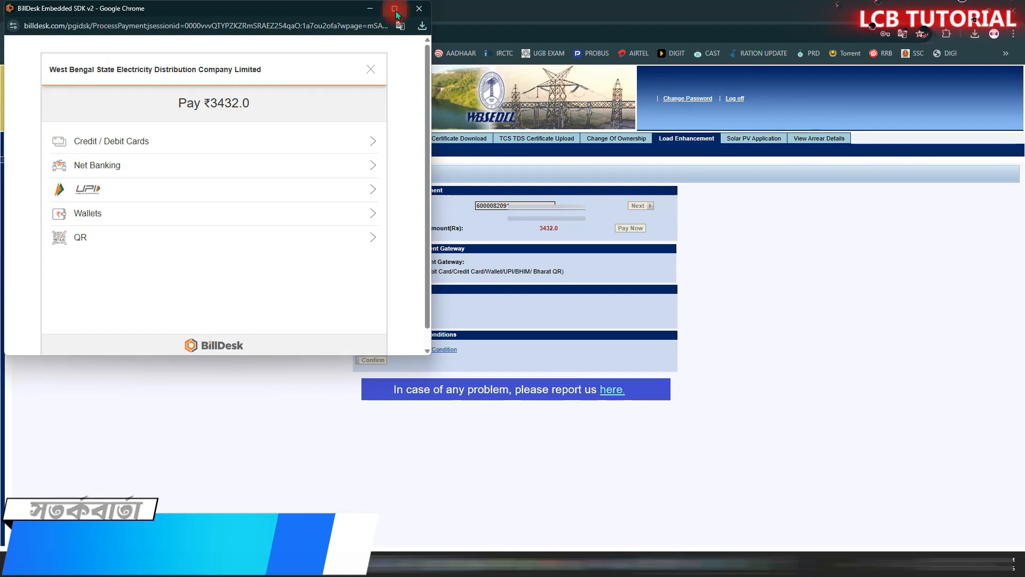
# Pay the ₹3,432 fee on BillDesk using a BHIM UPI QR code.
pyautogui.click(395, 9)
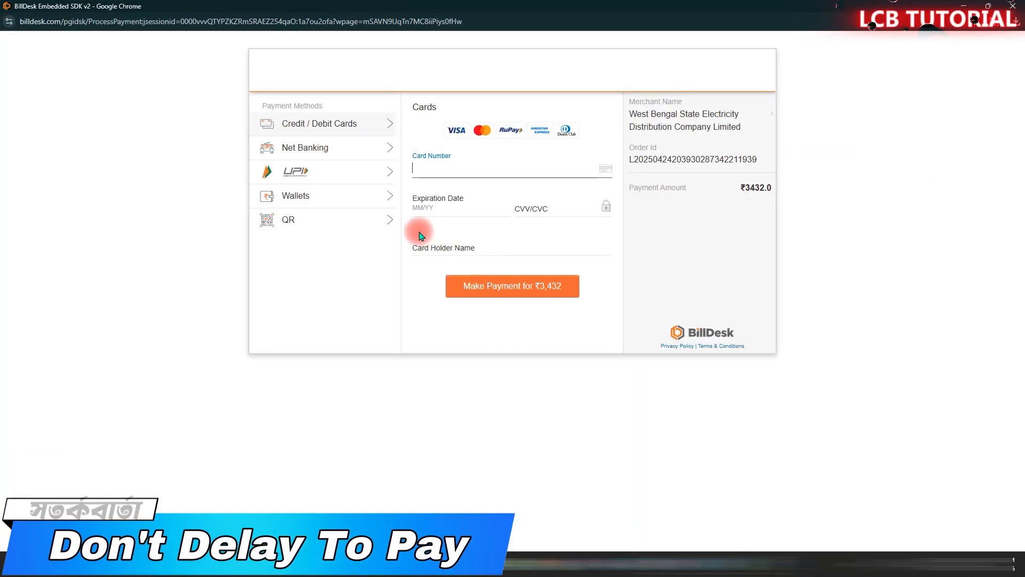
pyautogui.click(321, 222)
pyautogui.click(479, 227)
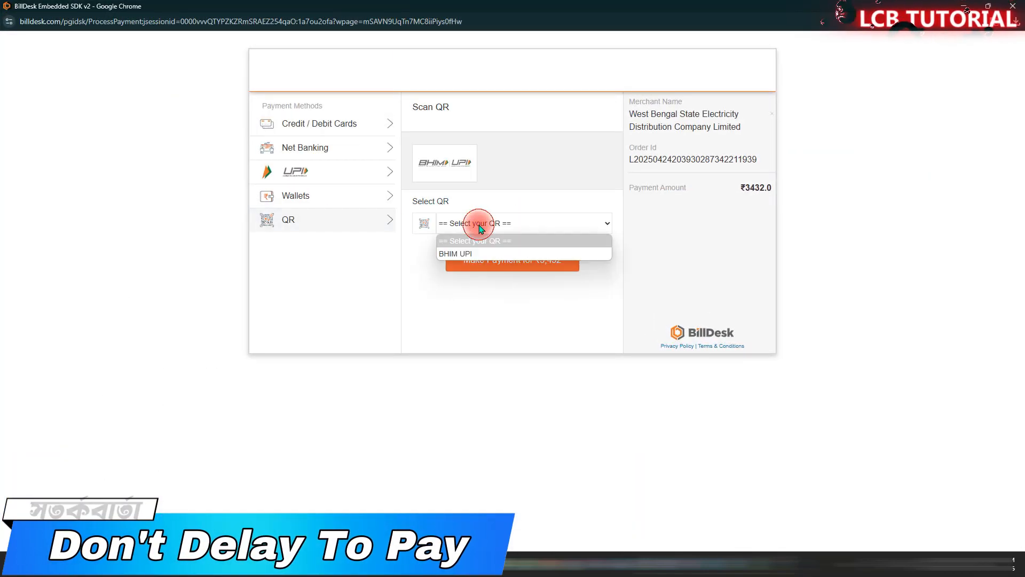
pyautogui.click(453, 253)
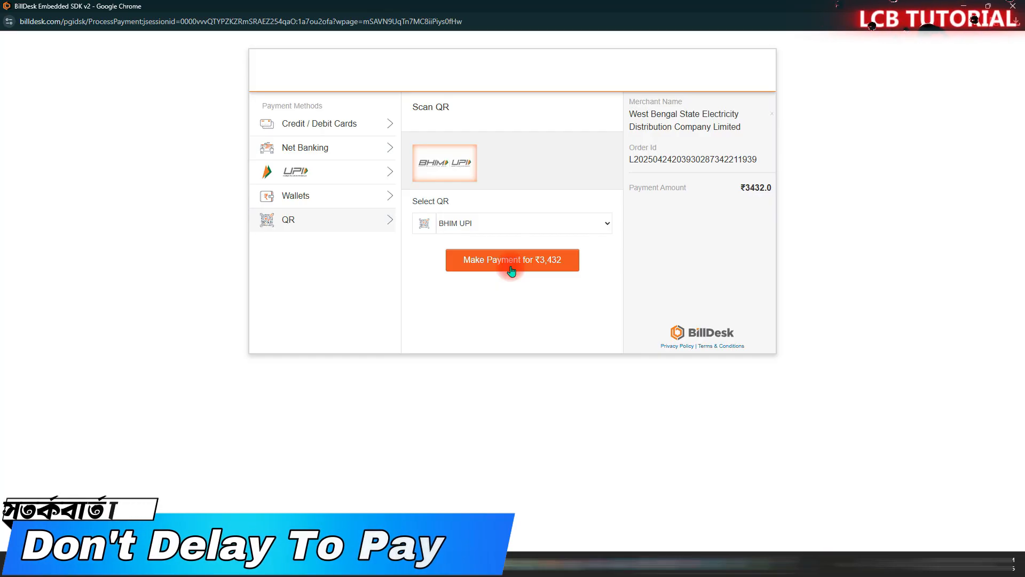
pyautogui.click(497, 261)
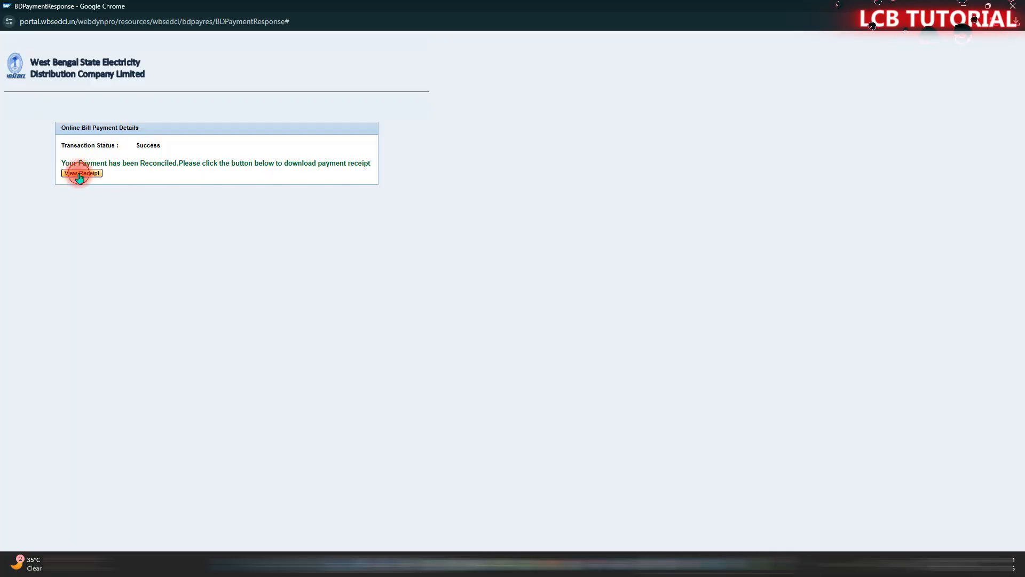
# Open the payment receipt PDF, then close it to return to Online Payment of Load Enhancement.
pyautogui.click(81, 173)
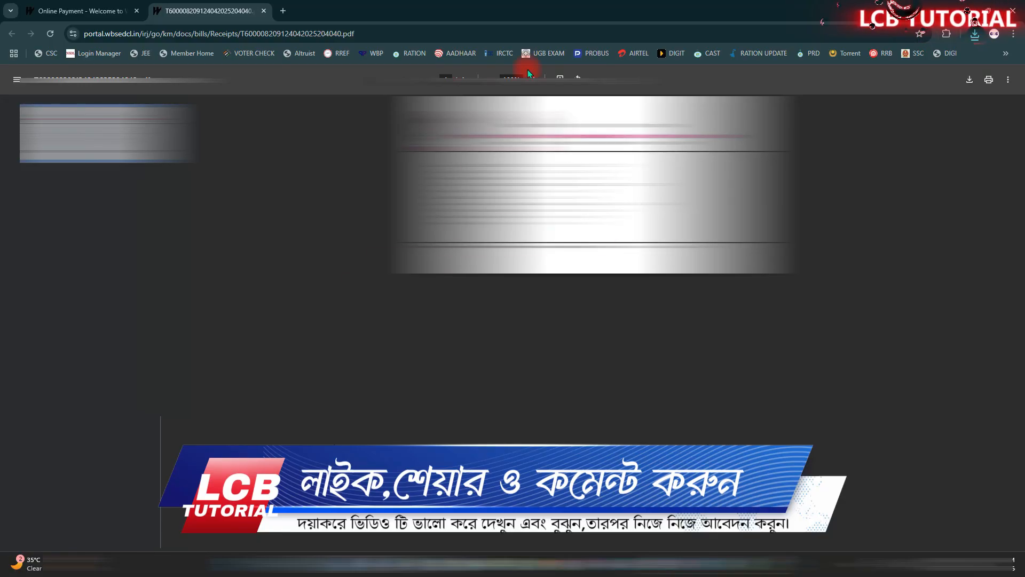
pyautogui.click(264, 10)
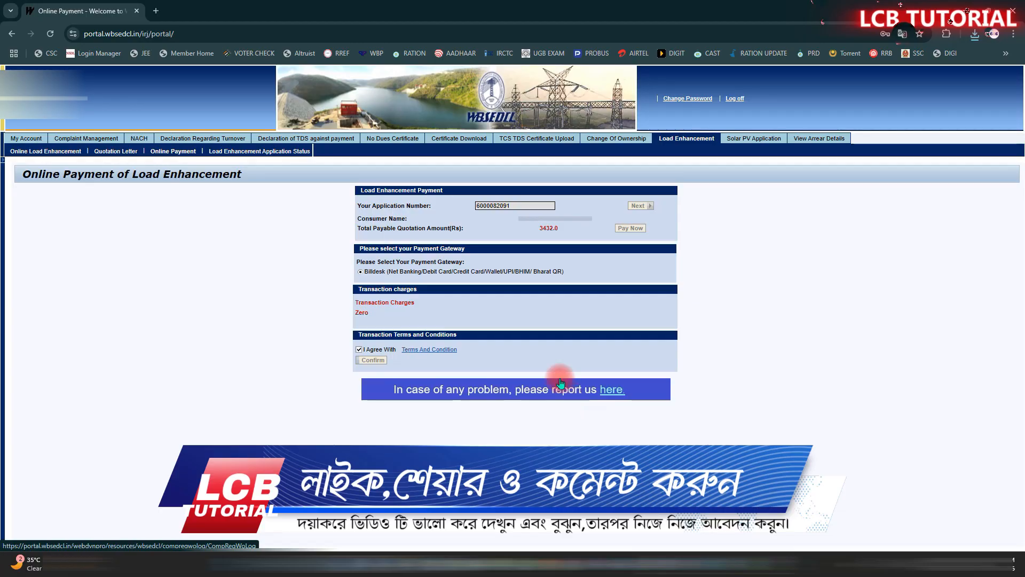
# View the application status, then download and save the 4-page load enhancement application form PDF.
pyautogui.click(262, 152)
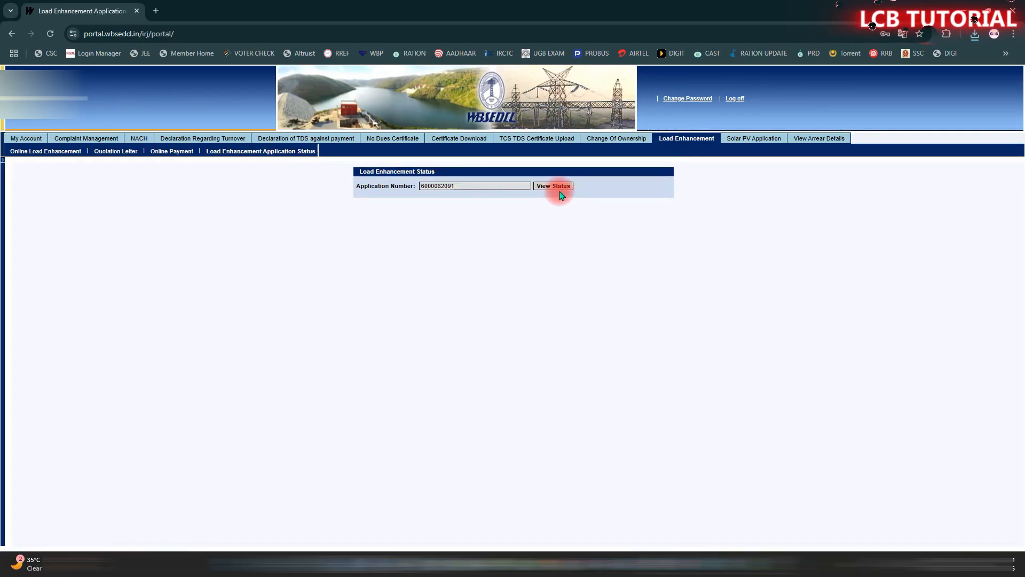
pyautogui.click(556, 187)
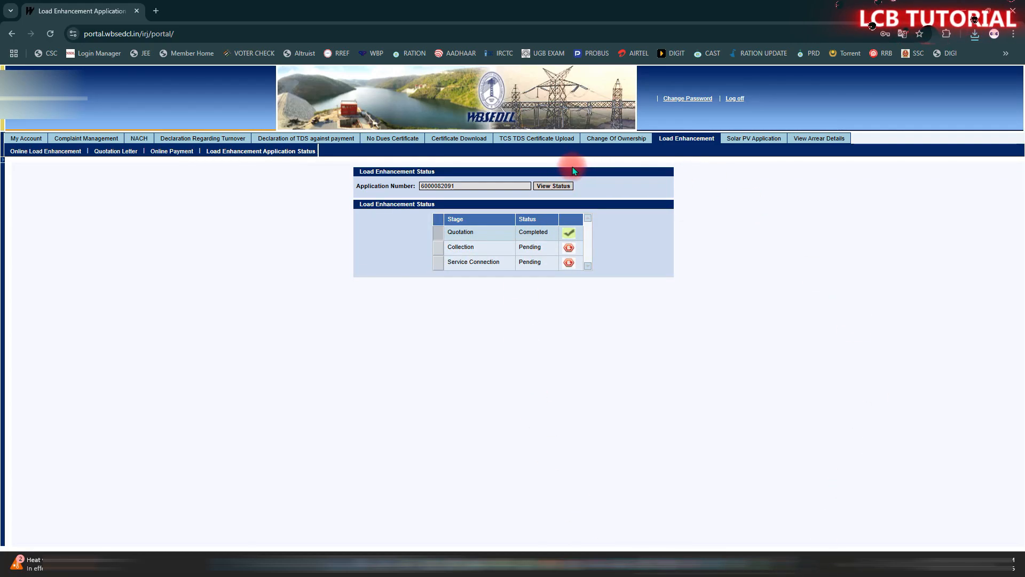
pyautogui.click(48, 153)
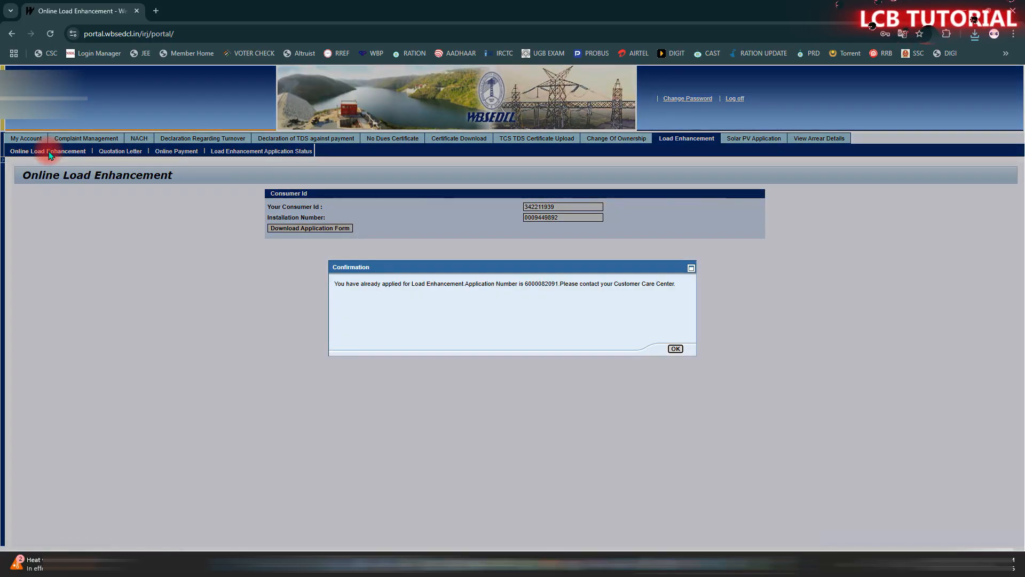
pyautogui.click(675, 349)
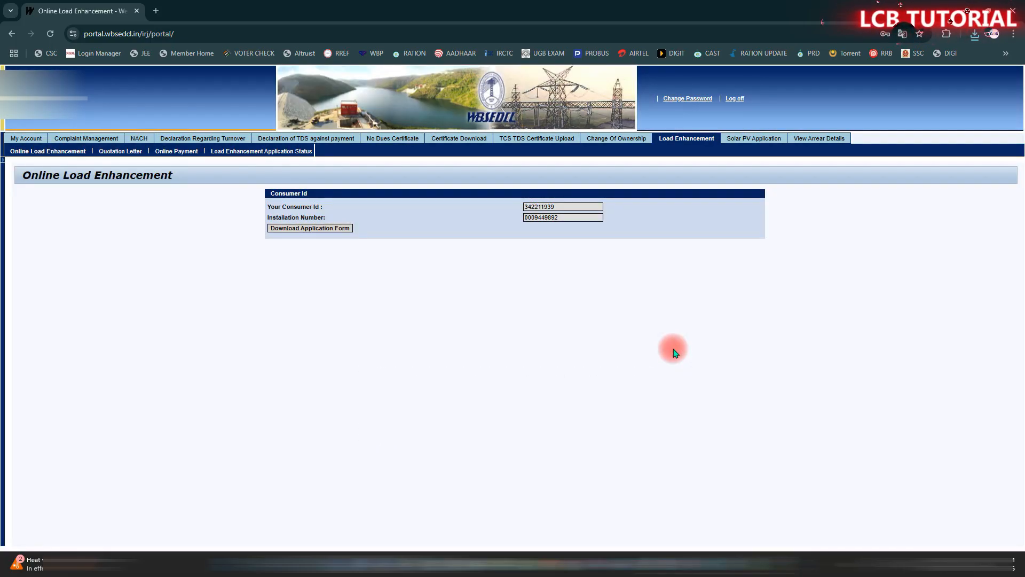
pyautogui.click(304, 229)
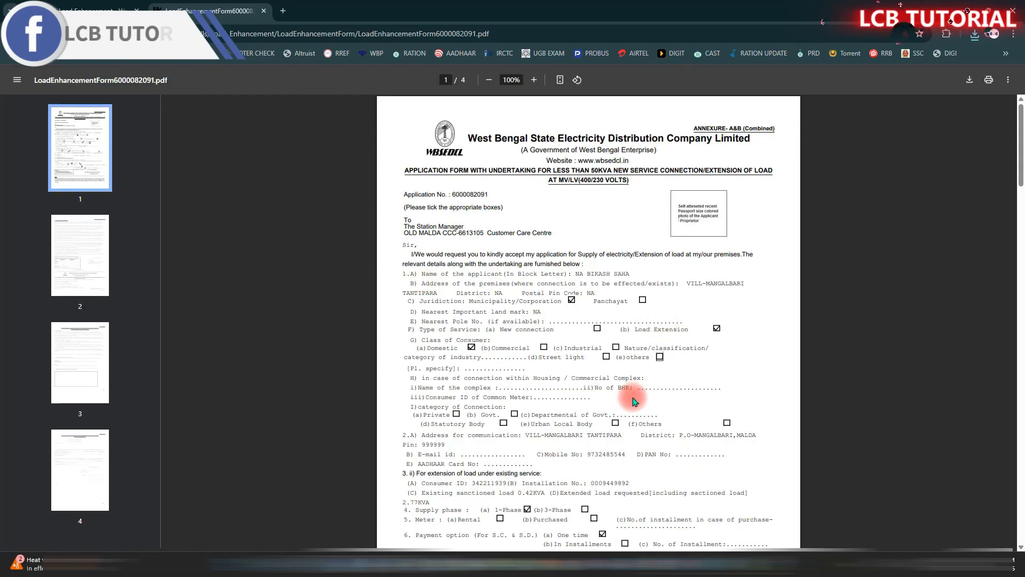
pyautogui.click(969, 80)
pyautogui.click(423, 268)
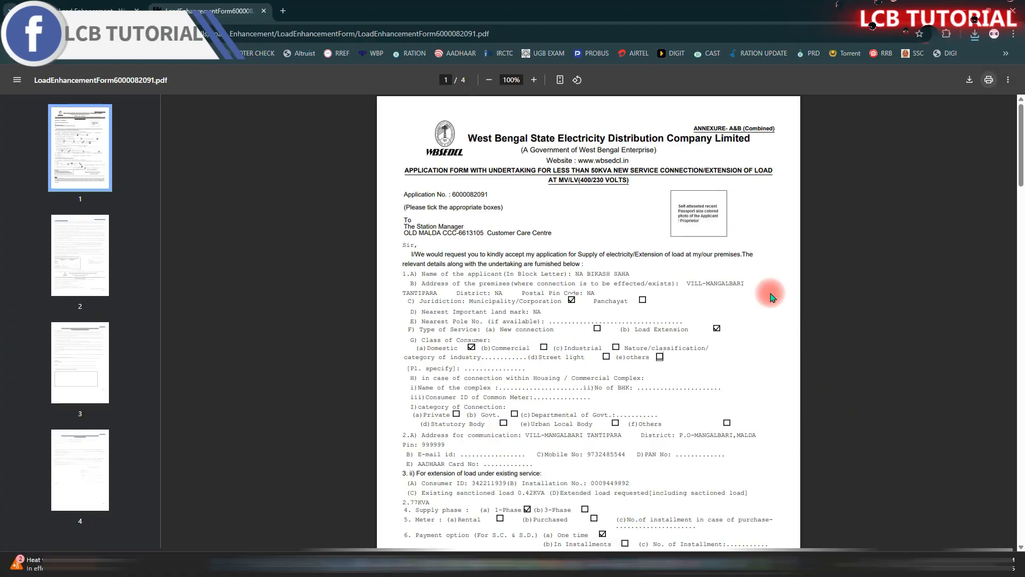
pyautogui.click(264, 10)
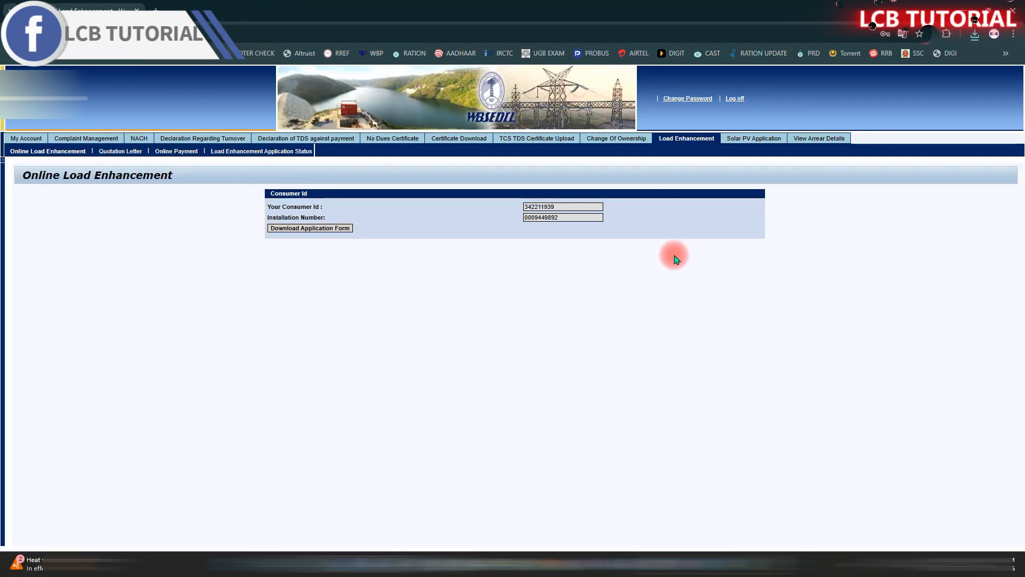